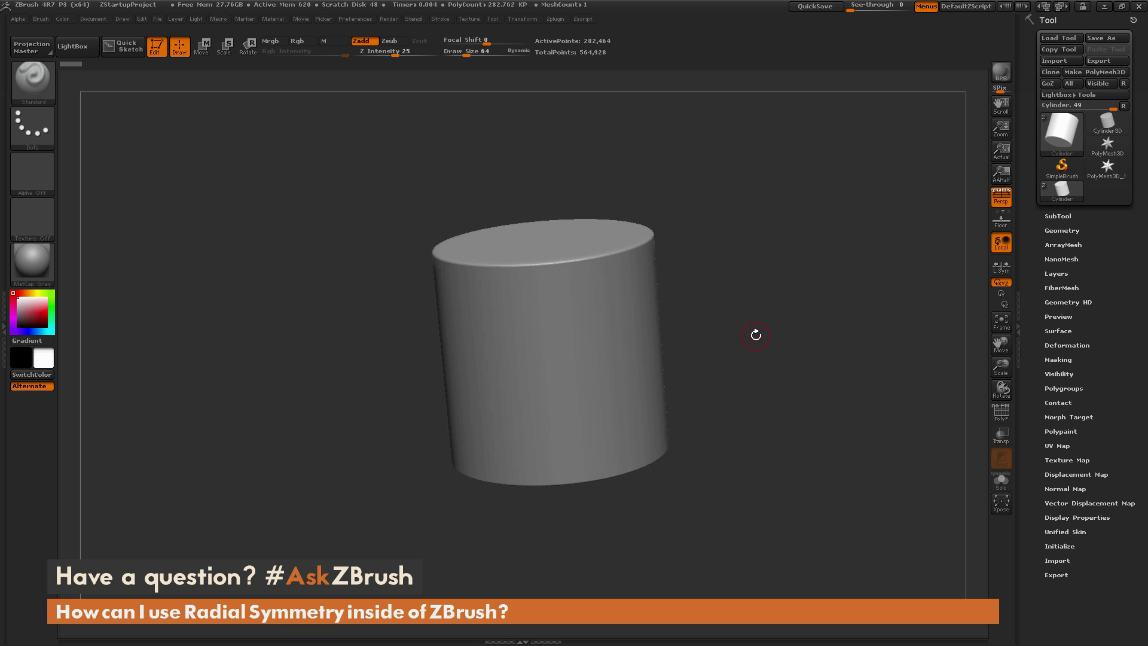
Show the cylinder's DynaMesh geometry settings and inspect the plain cylinder from different angles.
left_click_drag(724, 340, 804, 370)
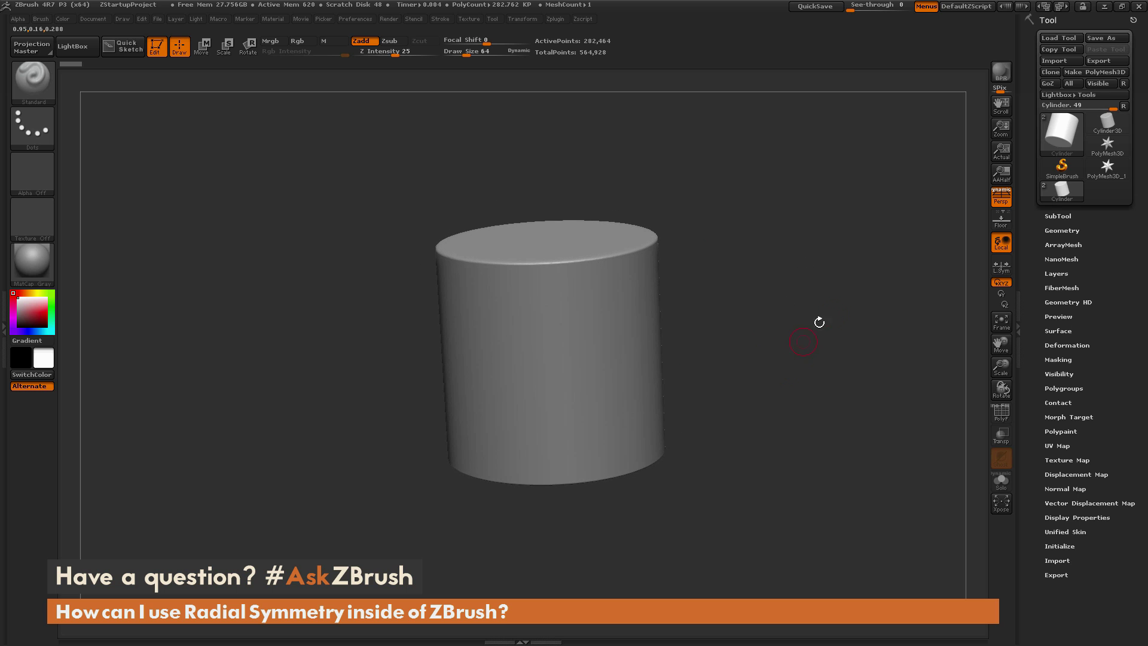
left_click(1062, 230)
left_click(1059, 391)
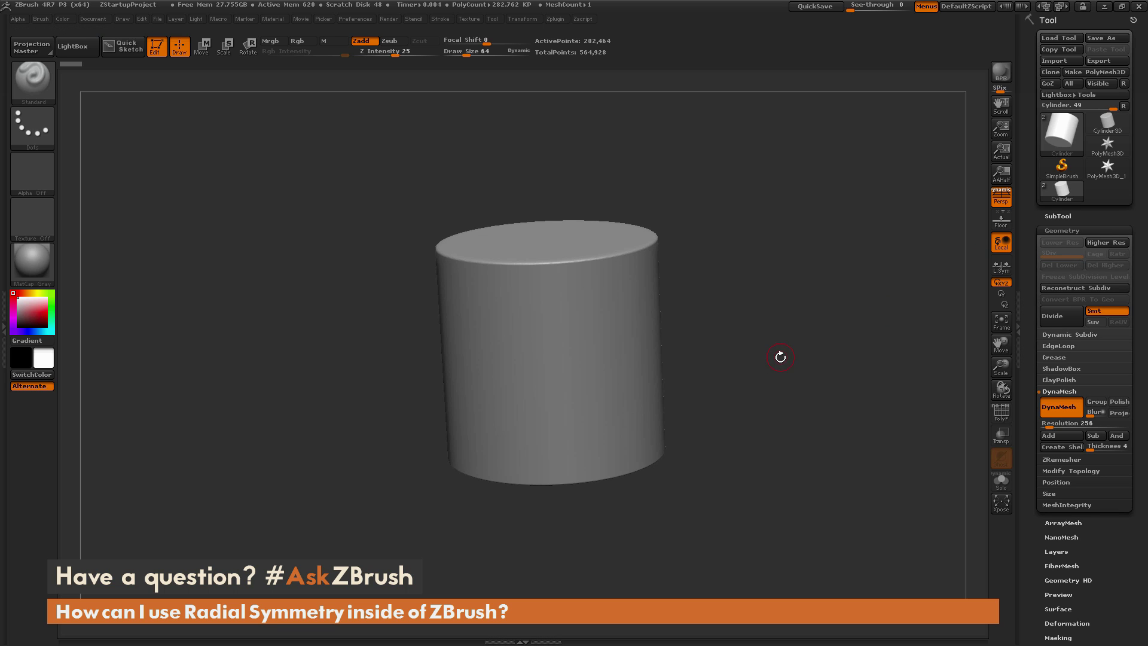
left_click_drag(784, 339, 724, 337)
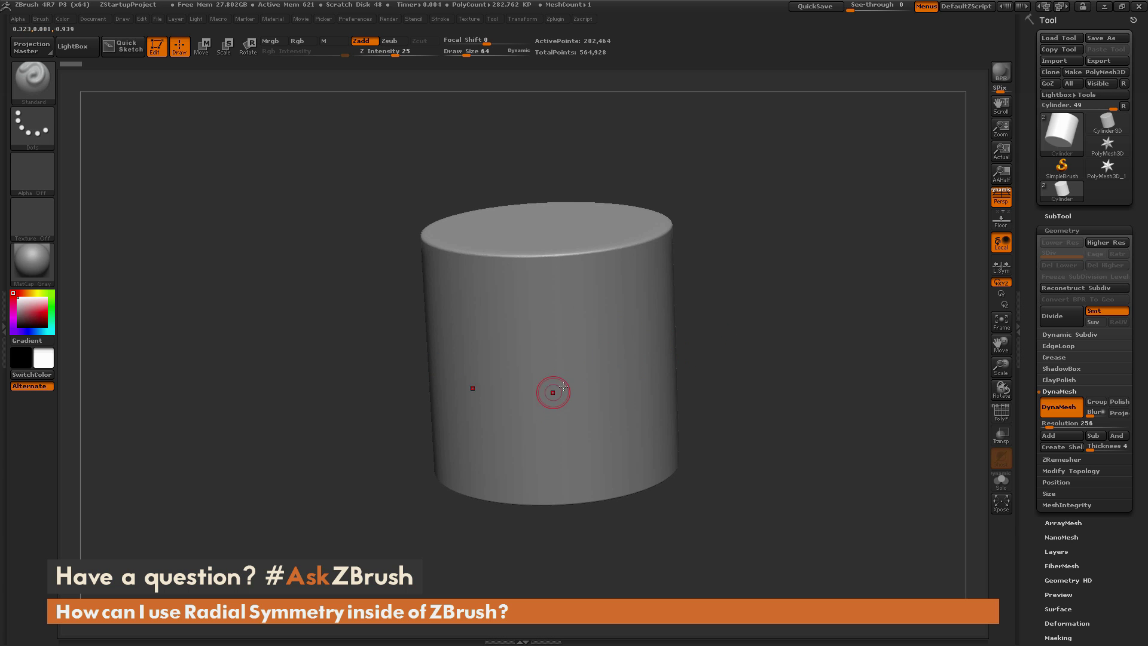
Try sculpting mirrored curved strokes and bumps on the cylinder's side with the ClayBuildup brush, and undo them.
key("b")
key("c")
key("b")
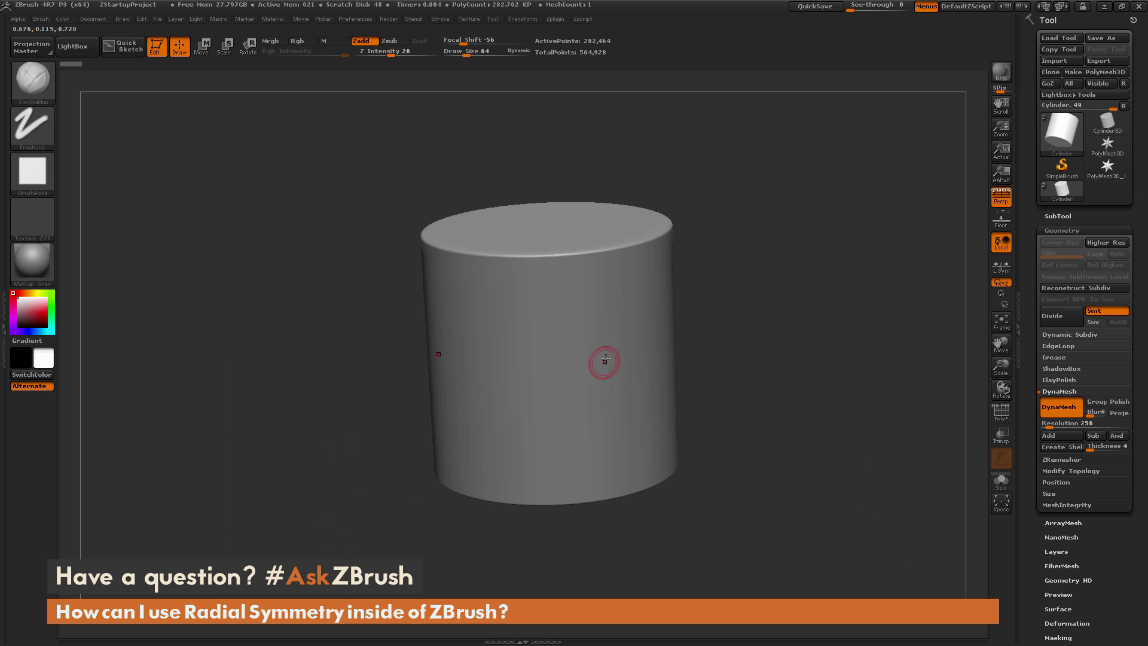
mouse_move(630, 304)
left_mouse_down()
mouse_move(587, 359)
mouse_move(604, 426)
left_mouse_up()
mouse_move(702, 323)
left_mouse_down("shift")
mouse_move(717, 310)
mouse_move(595, 379)
left_mouse_up("shift")
mouse_move(655, 320)
left_mouse_down()
mouse_move(641, 349)
mouse_move(663, 365)
left_mouse_up()
mouse_move(756, 316)
left_mouse_down()
mouse_move(849, 311)
mouse_move(795, 326)
left_mouse_up()
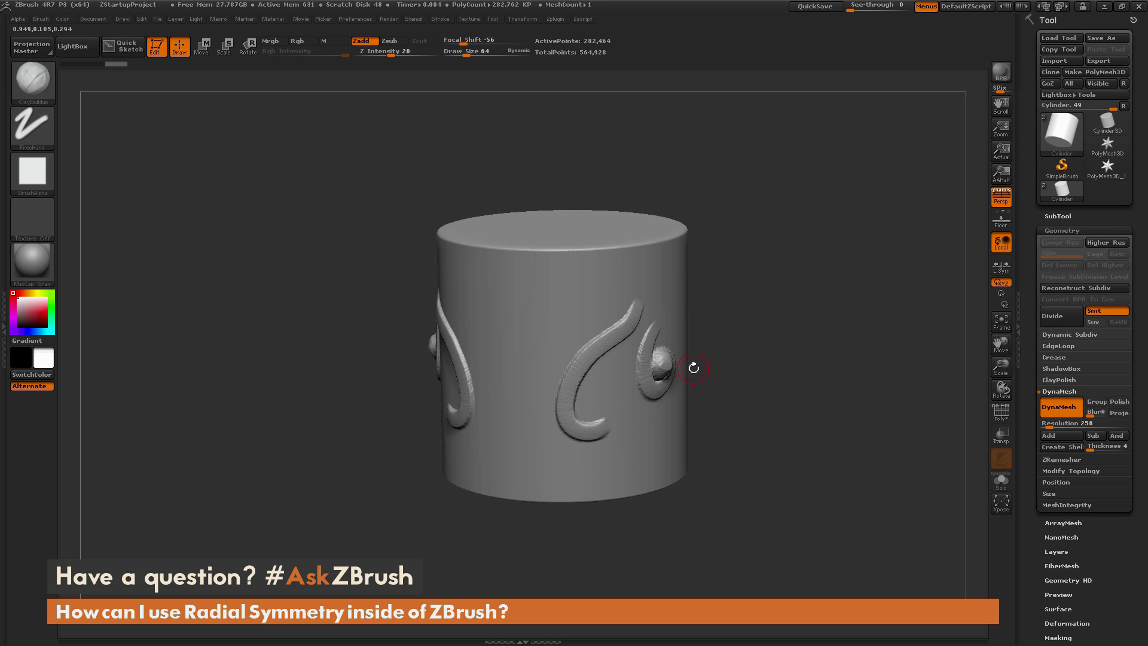
key("ctrl+z")
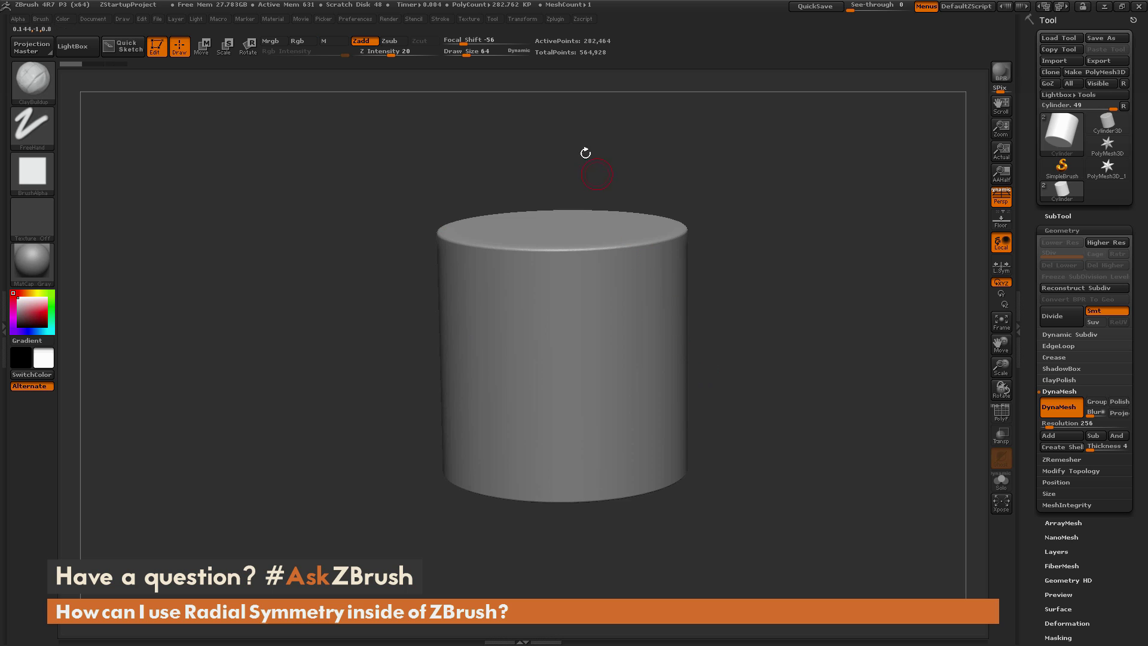
Keep the transform settings open beside the model and enable radial symmetry.
left_click(523, 19)
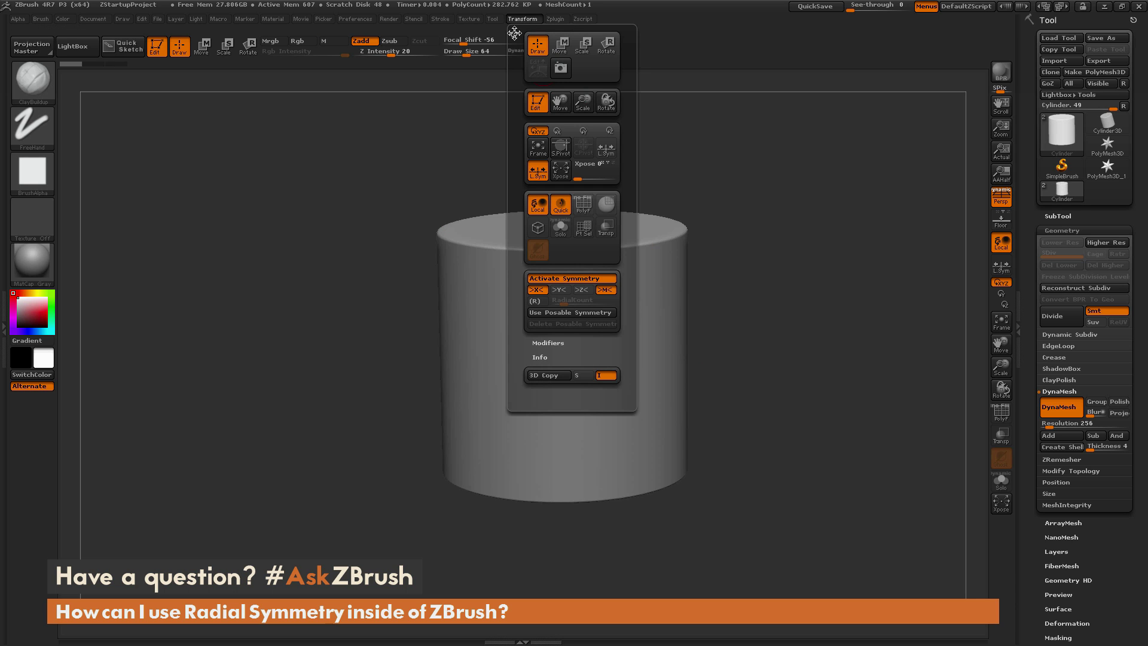
left_click(513, 33)
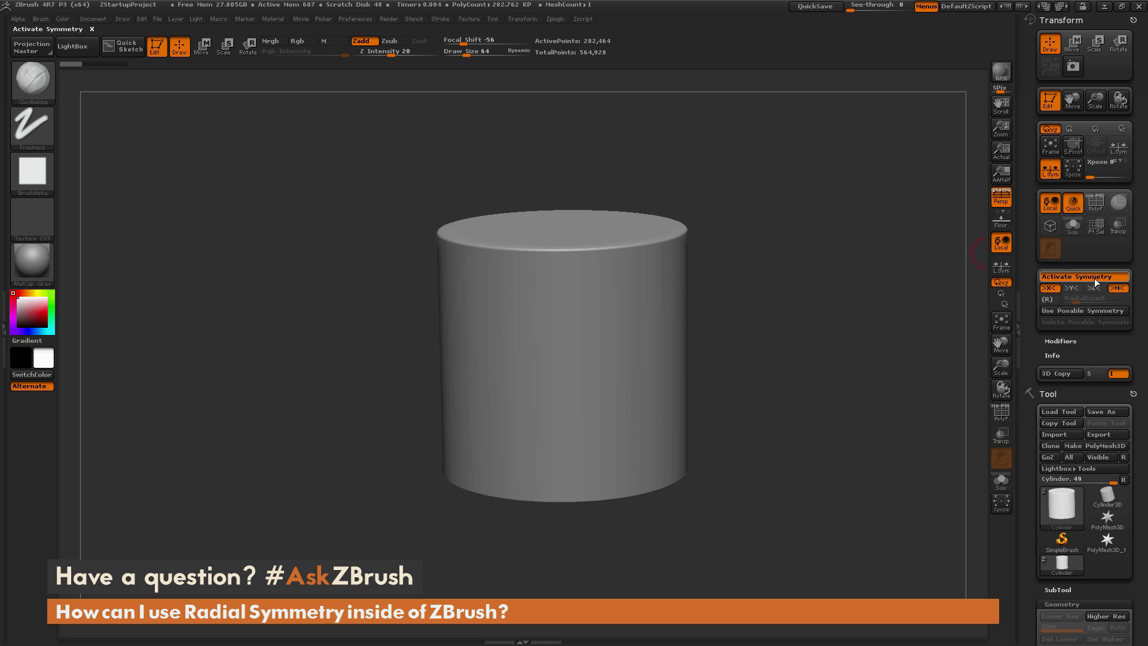
left_click(1051, 301)
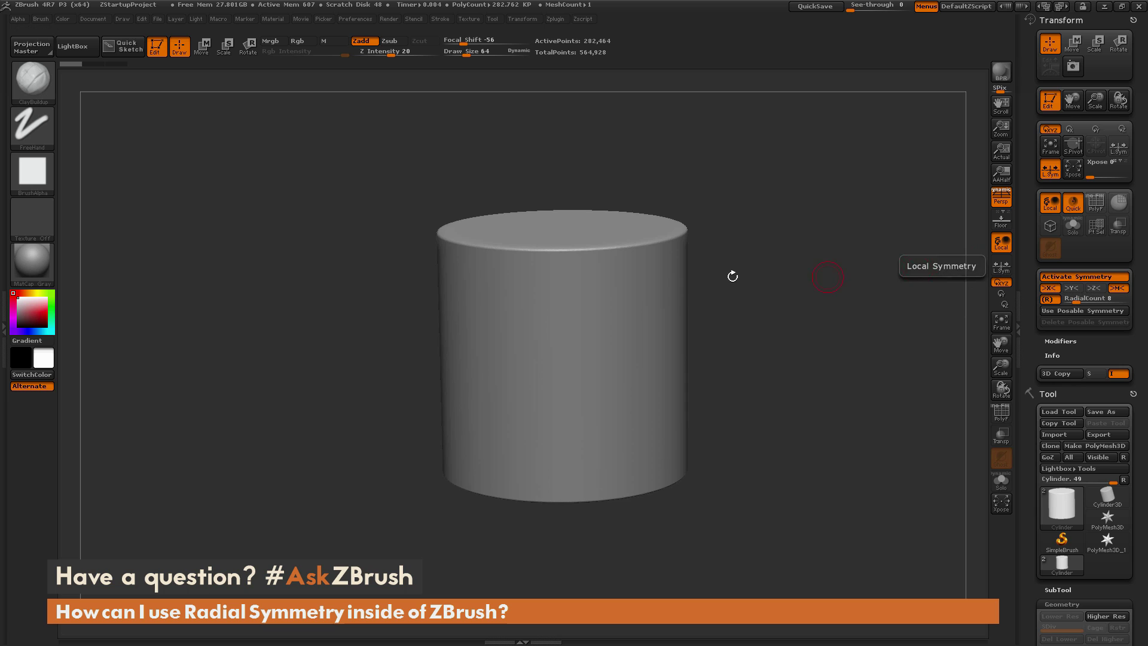
Try sculpting bumps on the cylinder's side with radial symmetry about the X axis, and undo them.
left_click_drag(702, 342, 616, 341)
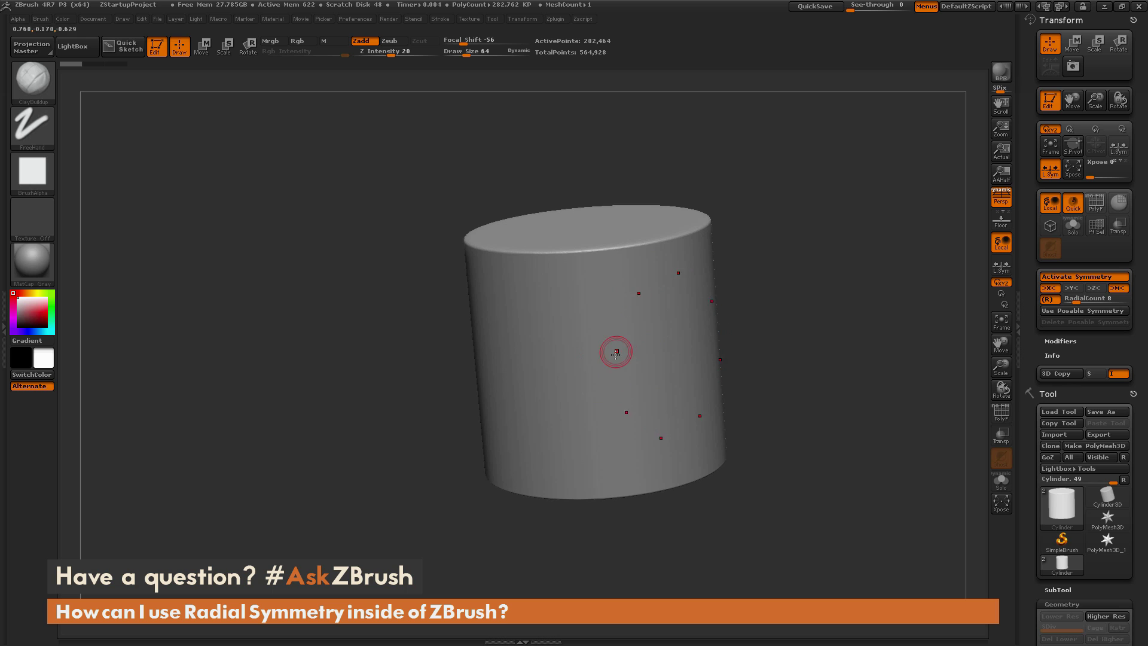
mouse_move(621, 331)
left_mouse_down()
mouse_move(621, 363)
mouse_move(625, 341)
mouse_move(628, 353)
left_mouse_up()
left_click_drag(828, 282, 766, 287)
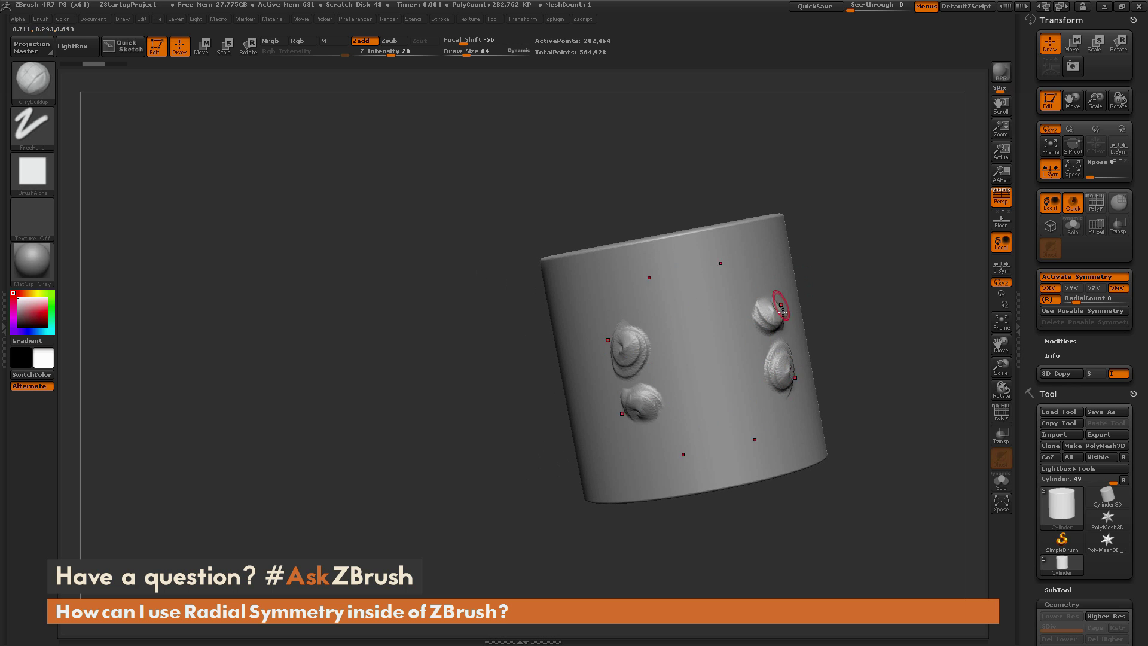
left_click_drag(824, 275, 769, 328)
key("ctrl+z")
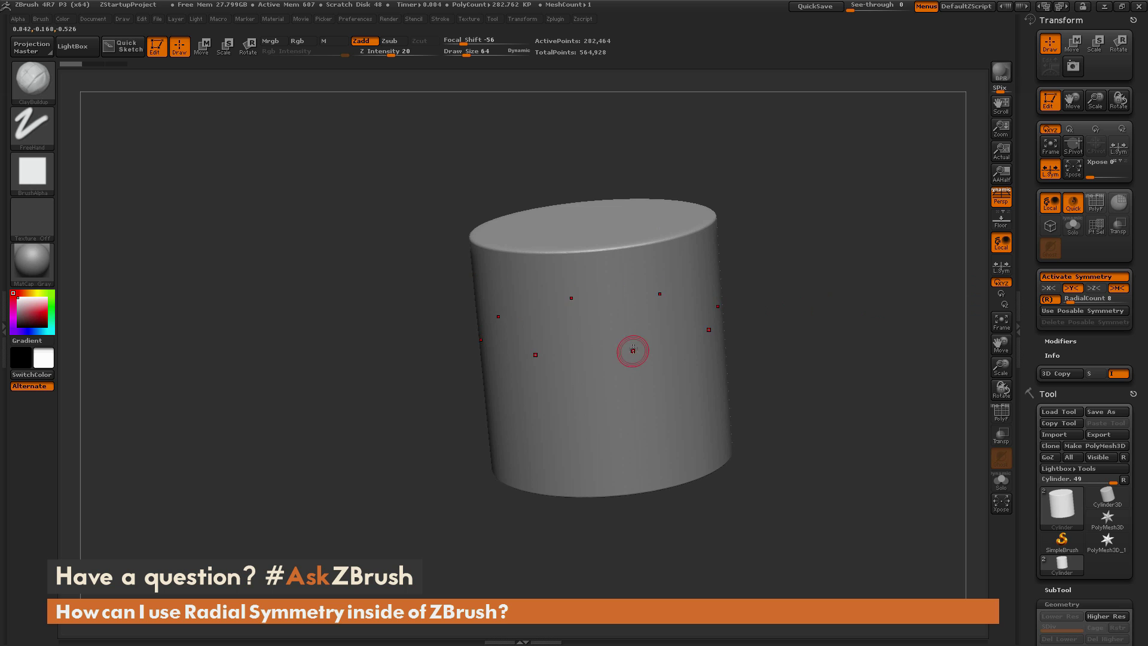
Try sculpting a rough clay ring around the cylinder's side with radial symmetry about the Y axis, and undo it.
left_click_drag(771, 310, 683, 297)
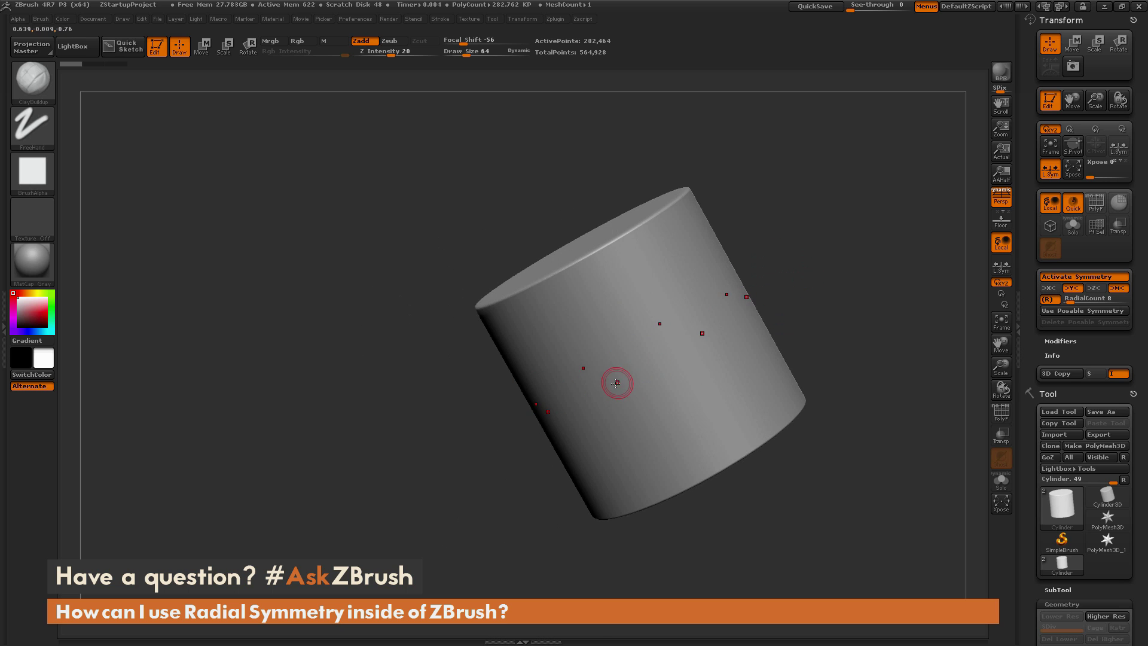
mouse_move(621, 390)
left_mouse_down()
mouse_move(651, 310)
mouse_move(608, 340)
mouse_move(621, 330)
left_mouse_up()
mouse_move(852, 294)
left_mouse_down()
mouse_move(819, 320)
mouse_move(843, 267)
mouse_move(840, 285)
mouse_move(773, 305)
left_mouse_up()
mouse_move(684, 289)
left_mouse_down()
mouse_move(781, 288)
mouse_move(747, 281)
mouse_move(790, 263)
mouse_move(772, 278)
mouse_move(781, 262)
left_mouse_up()
mouse_move(891, 280)
left_mouse_down("alt")
mouse_move(793, 320)
mouse_move(825, 329)
mouse_move(834, 348)
mouse_move(819, 311)
left_mouse_up("alt")
mouse_move(592, 339)
left_mouse_down()
mouse_move(620, 347)
mouse_move(630, 336)
left_mouse_up()
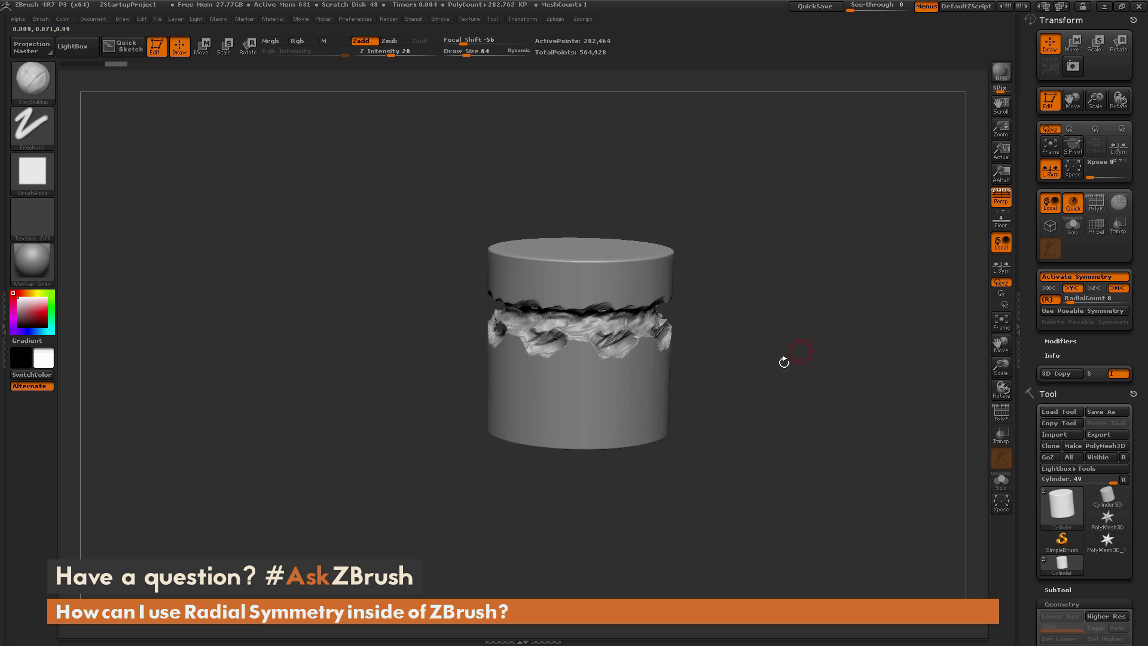
key("ctrl+z")
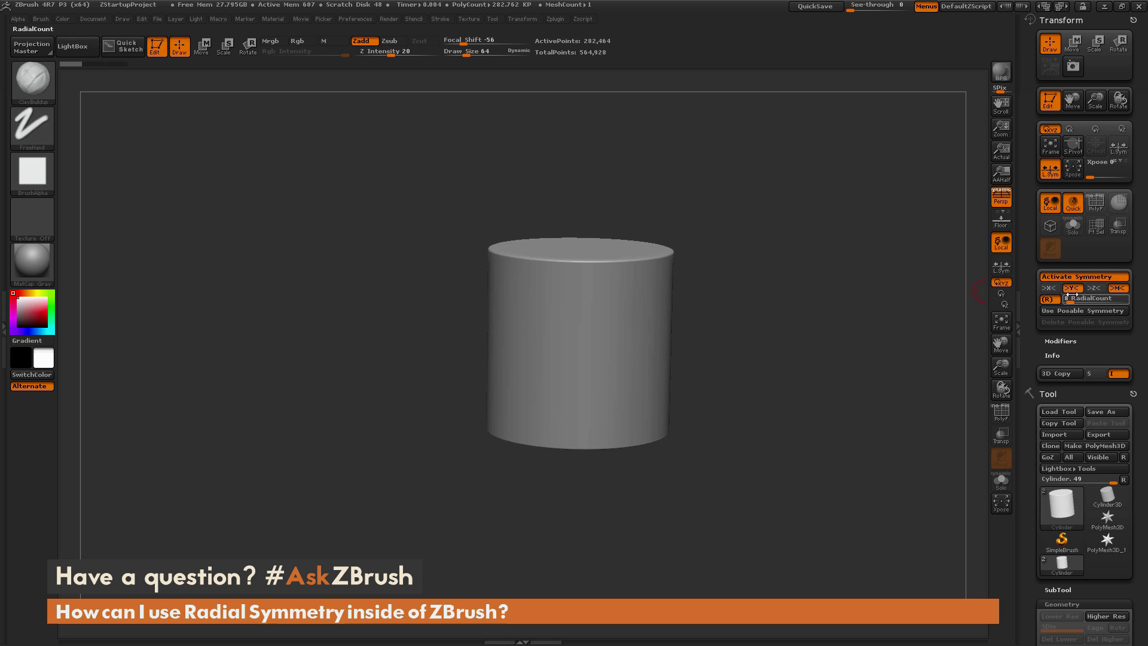
Set the radial symmetry count to 16.
left_click(1070, 301)
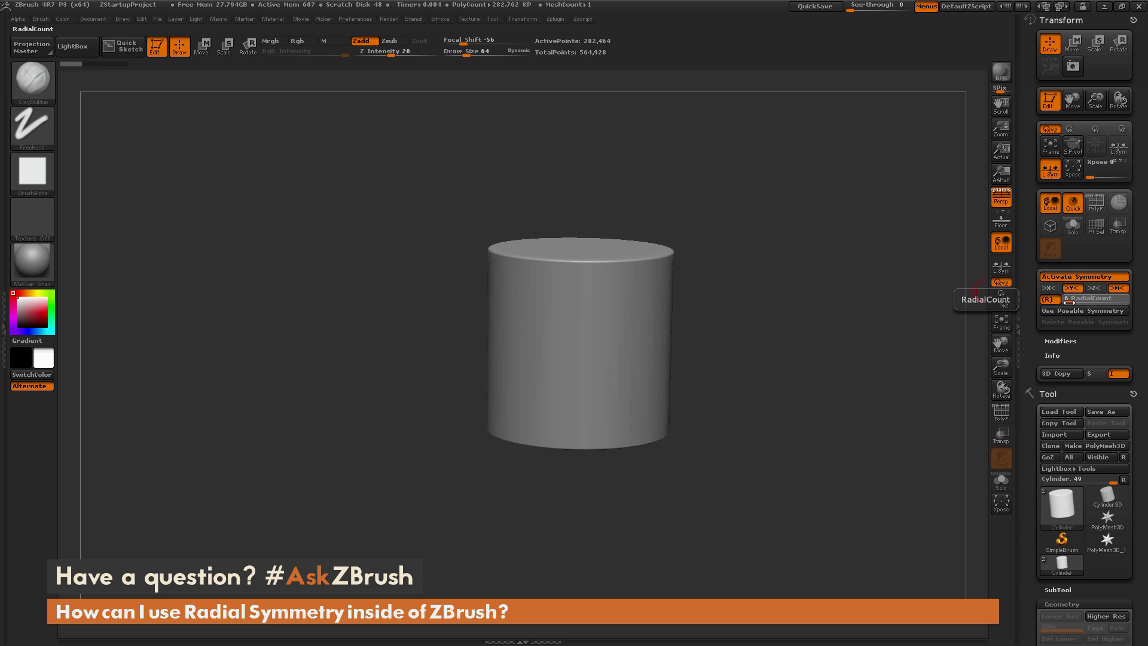
type("16")
key("Return")
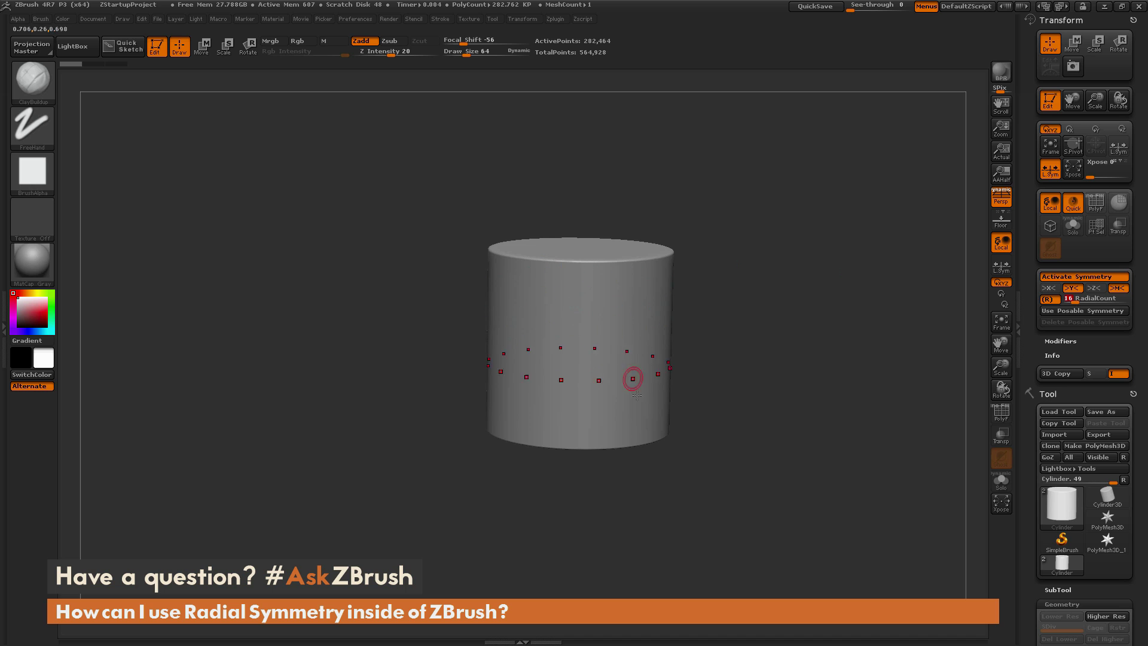
Try a short ClayBuildup stroke repeated 16 times around the cylinder's side, and undo it.
mouse_move(601, 361)
left_mouse_down()
mouse_move(609, 415)
mouse_move(613, 376)
left_mouse_up()
mouse_move(807, 346)
left_mouse_down()
mouse_move(749, 384)
mouse_move(776, 358)
mouse_move(737, 323)
mouse_move(748, 317)
left_mouse_up()
key("ctrl+z")
Turn off perspective and switch to the Move brush with a draw size of 157.
key("p")
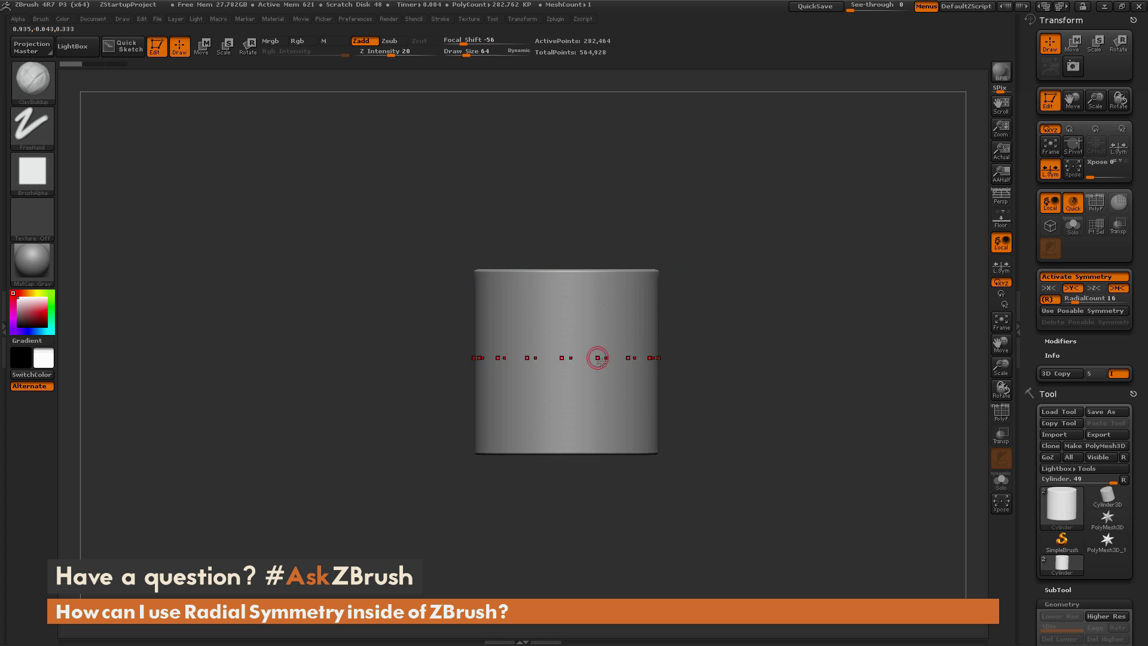
key("b")
key("m")
key("v")
key("space")
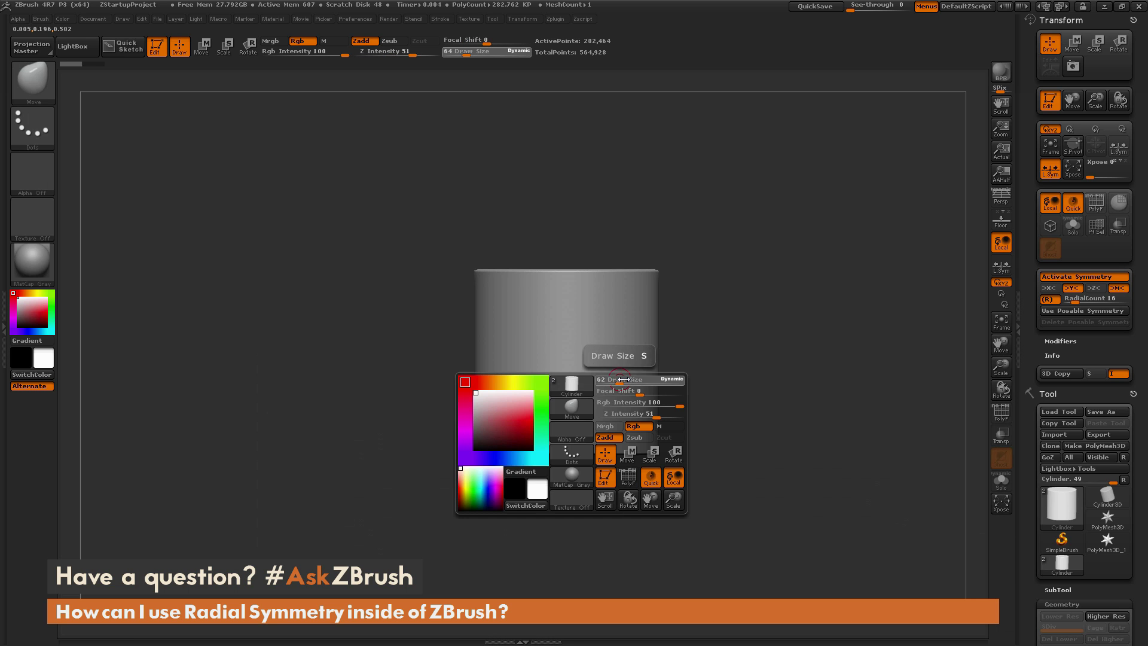
left_click_drag(631, 378, 632, 378)
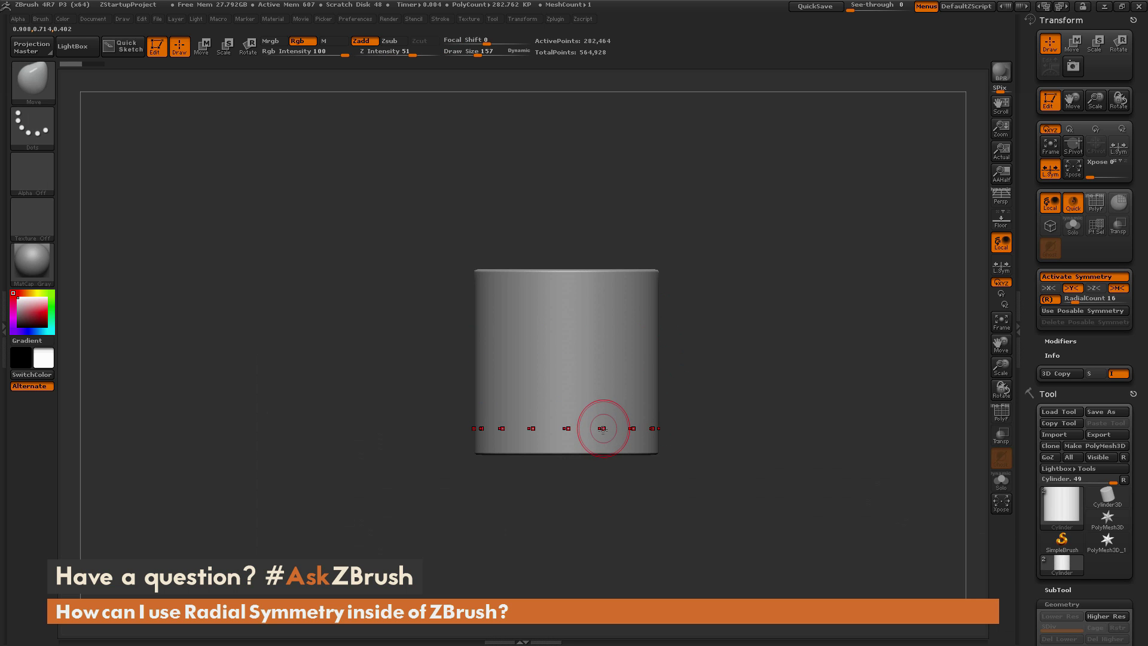
Try pulling the cylinder's lower part outward and up into a fluted ring with the Move brush, and undo it.
left_click_drag(602, 436, 670, 341)
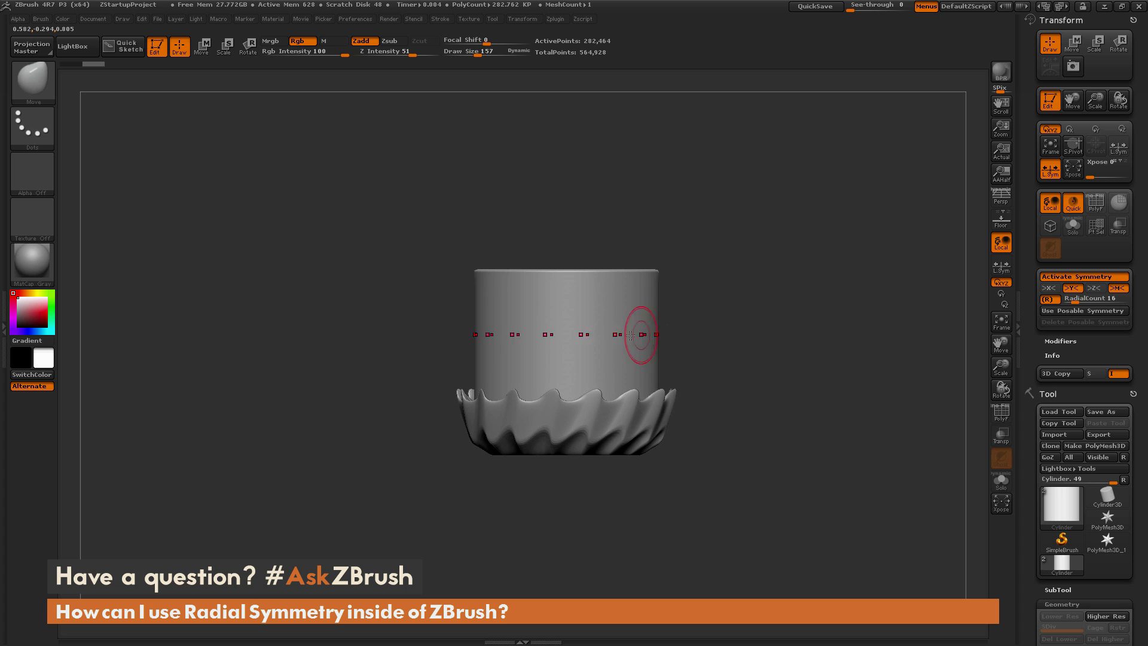
left_click_drag(739, 315, 748, 341)
key("ctrl+z")
Try pulling the cylinder's side in and out with a larger Move brush, and undo the pulls.
key("space")
left_click_drag(629, 381, 646, 381)
mouse_move(643, 339)
left_mouse_down()
mouse_move(726, 299)
mouse_move(663, 290)
mouse_move(768, 302)
mouse_move(788, 320)
mouse_move(806, 251)
mouse_move(792, 323)
left_mouse_up()
key("ctrl+z")
mouse_move(681, 313)
left_mouse_down()
mouse_move(676, 335)
mouse_move(700, 361)
mouse_move(688, 352)
mouse_move(657, 370)
mouse_move(684, 365)
mouse_move(685, 347)
left_mouse_up()
key("ctrl+z")
Try flaring the cylinder's upper part into a vase shape with a Move brush draw size of 357, and undo the reshaping.
key("space")
left_click_drag(645, 292, 723, 183)
mouse_move(807, 299)
left_mouse_down("alt")
mouse_move(824, 247)
mouse_move(813, 256)
mouse_move(825, 263)
mouse_move(812, 247)
mouse_move(824, 321)
left_mouse_up("alt")
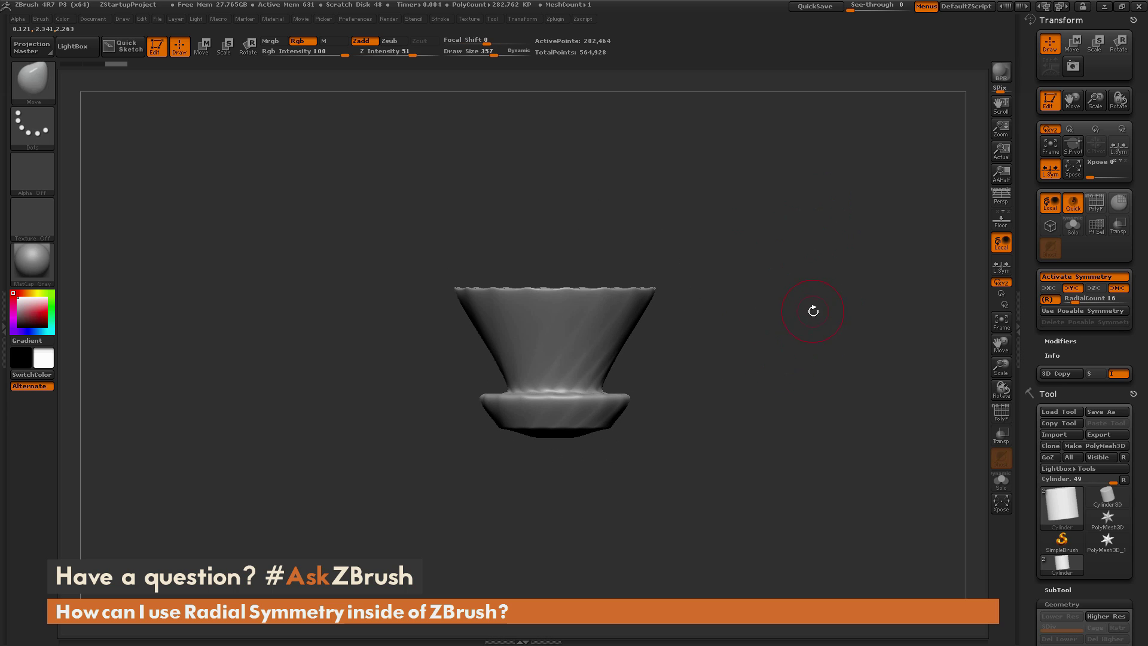
key("ctrl+z")
key("ctrl+z")
key("ctrl+z")
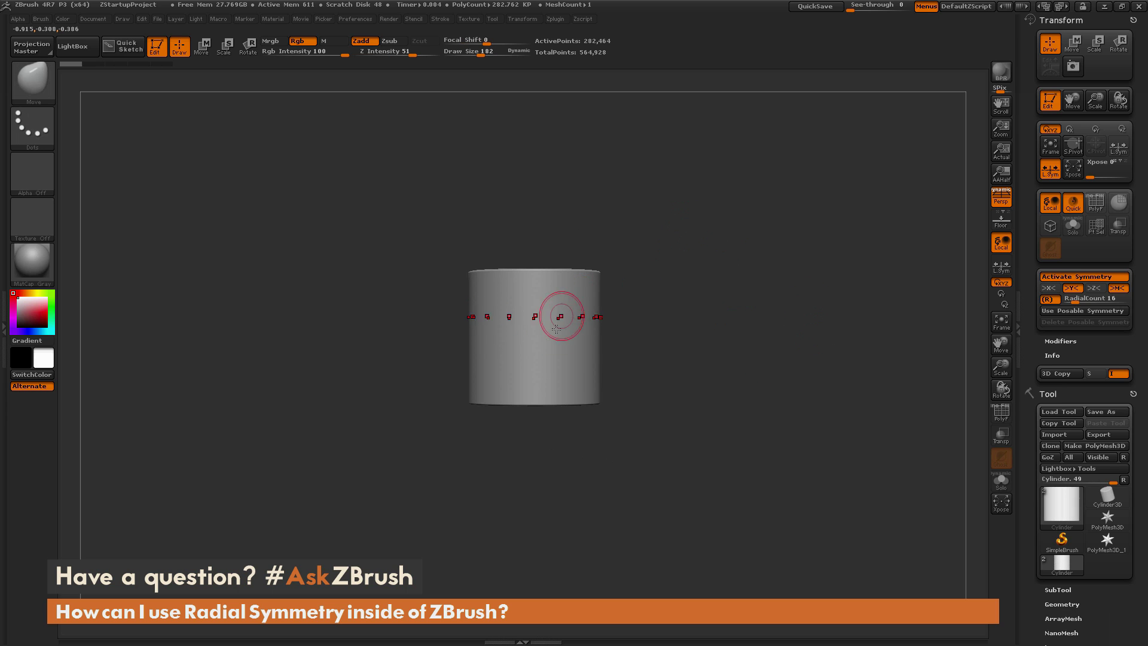
left_click_drag(571, 357, 621, 277)
key("ctrl+z")
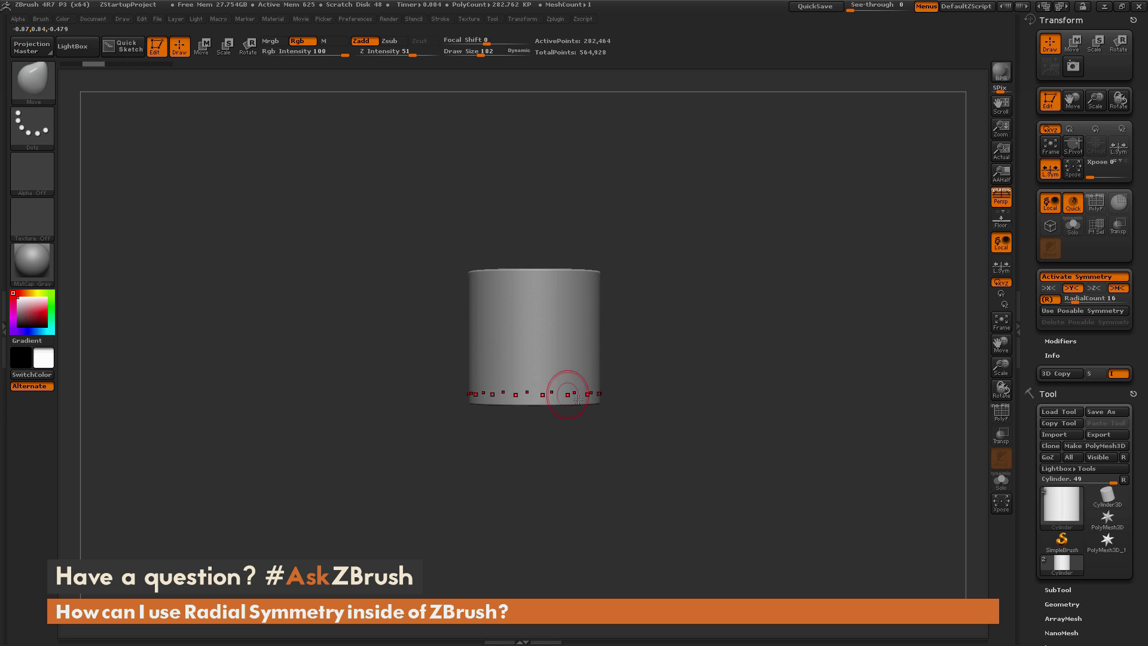
Insert tread-like latch meshes around the cylinder's side with the IMM ModelKit brush, using 16-fold radial symmetry about the Y axis.
left_click_drag(736, 291, 743, 367)
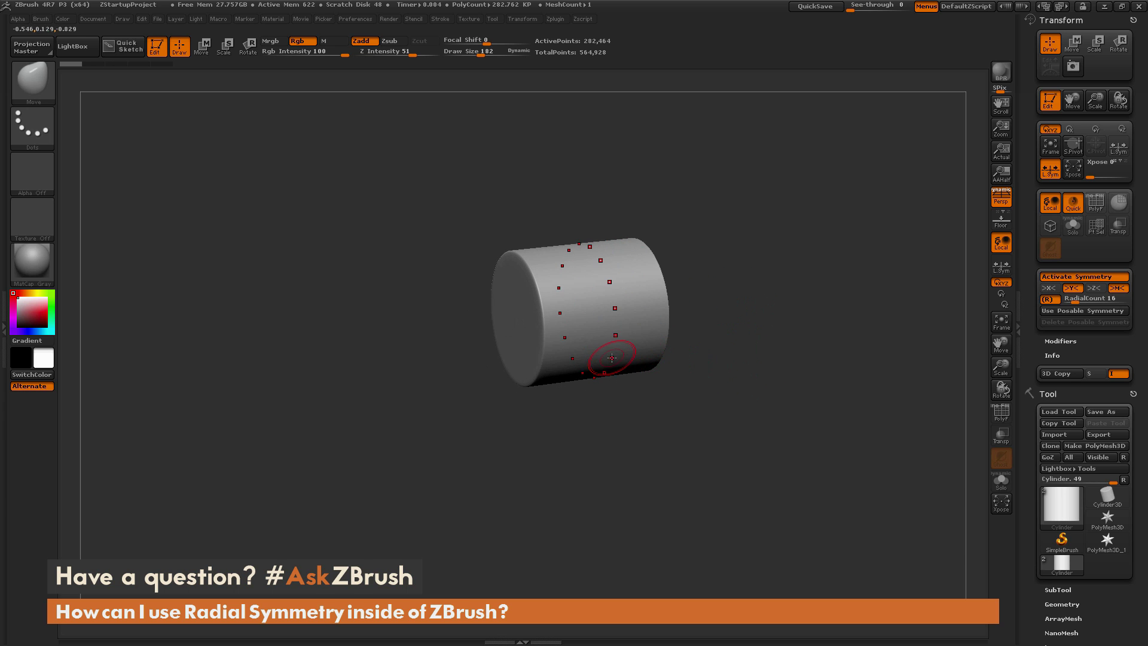
key("b")
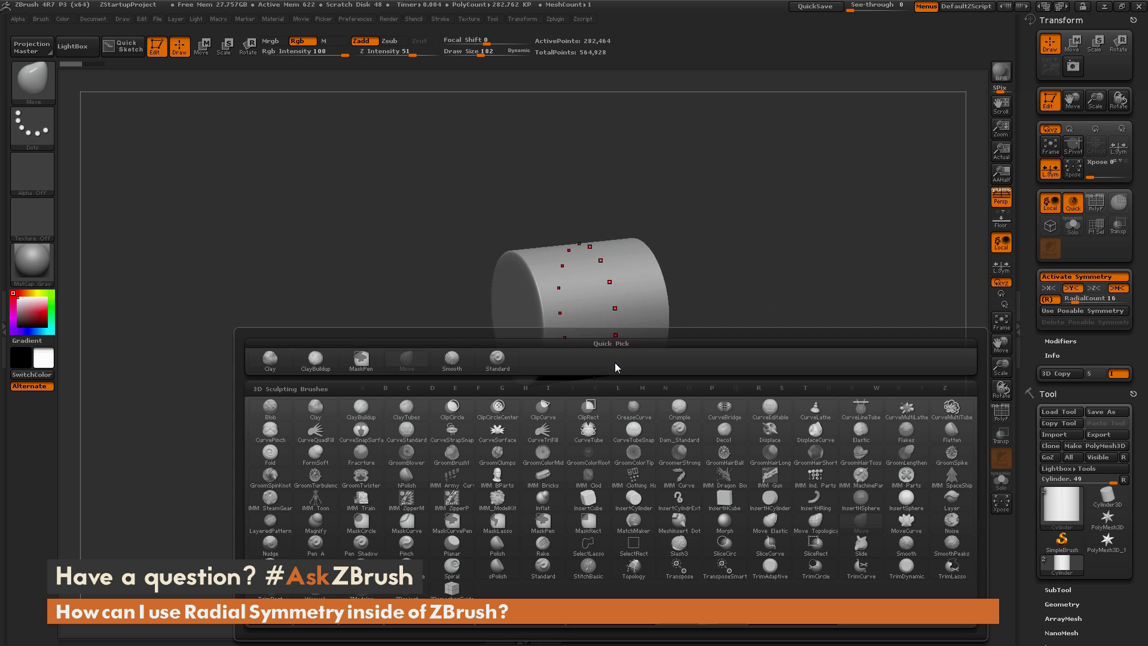
left_click(501, 502)
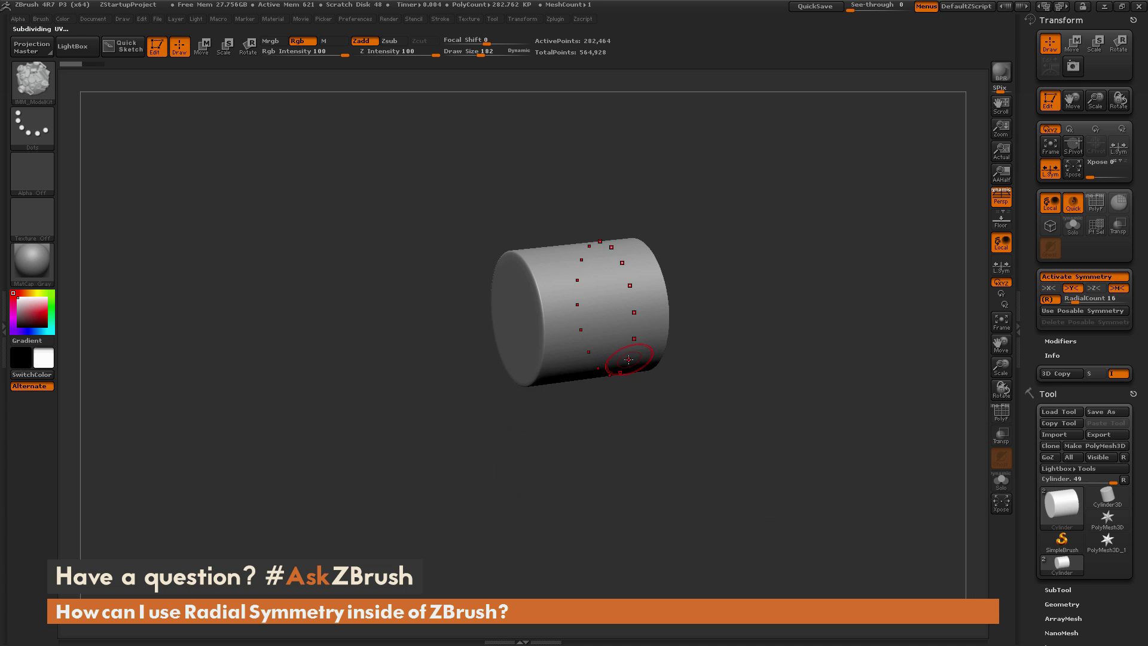
key("m")
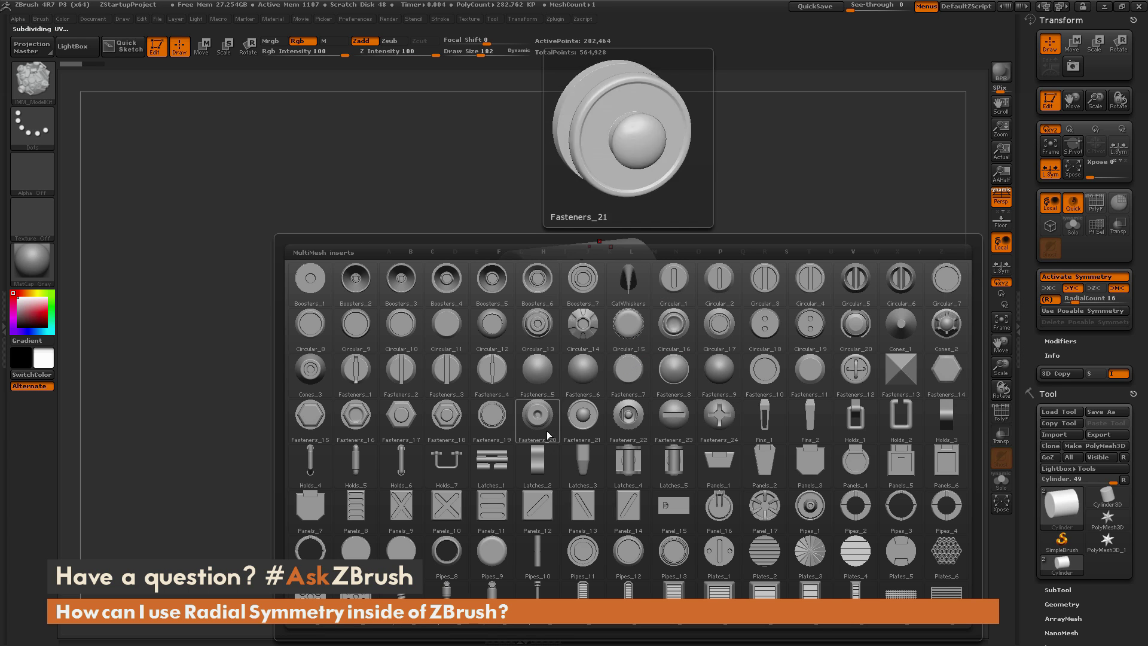
left_click(538, 468)
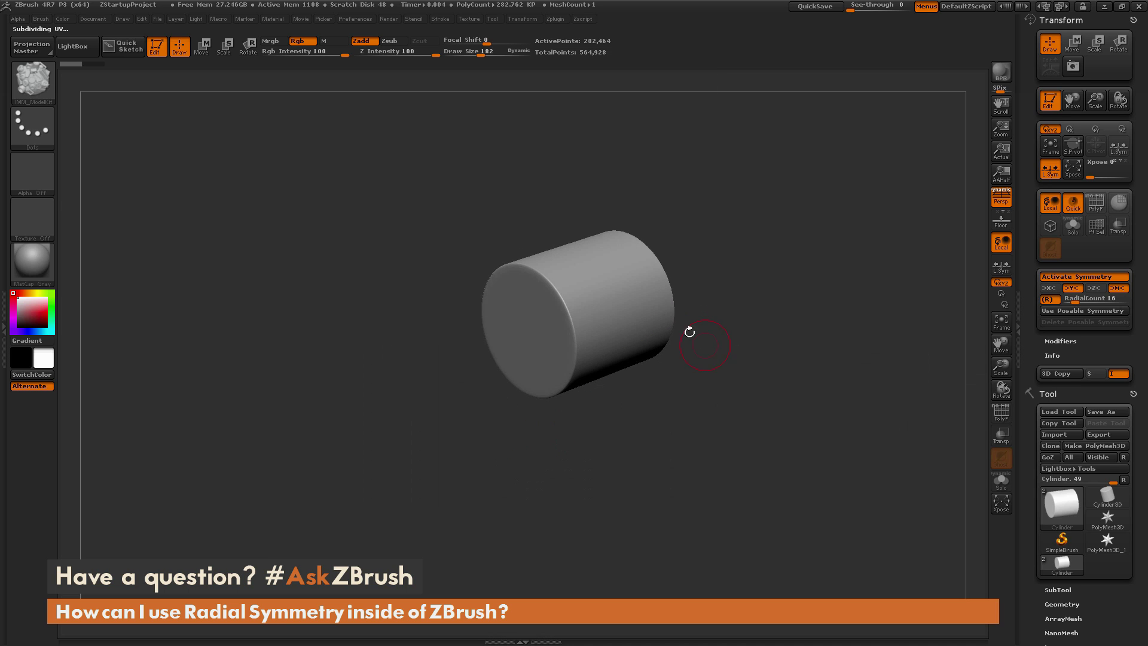
mouse_move(577, 326)
left_mouse_down()
mouse_move(556, 354)
mouse_move(621, 366)
mouse_move(770, 305)
mouse_move(734, 289)
mouse_move(798, 287)
mouse_move(778, 302)
left_mouse_up()
key("space")
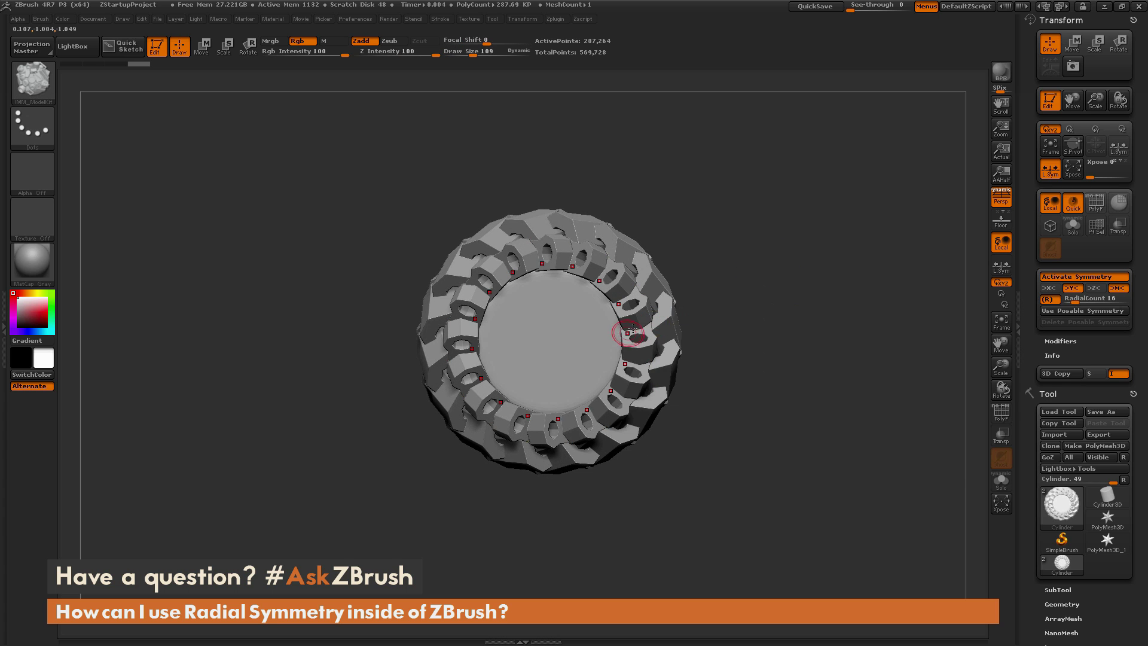
Try sculpting a wheel hub on the cylinder's flat end with the ClayBuildup brush, and undo back to the plain cylinder.
key("b")
key("c")
key("b")
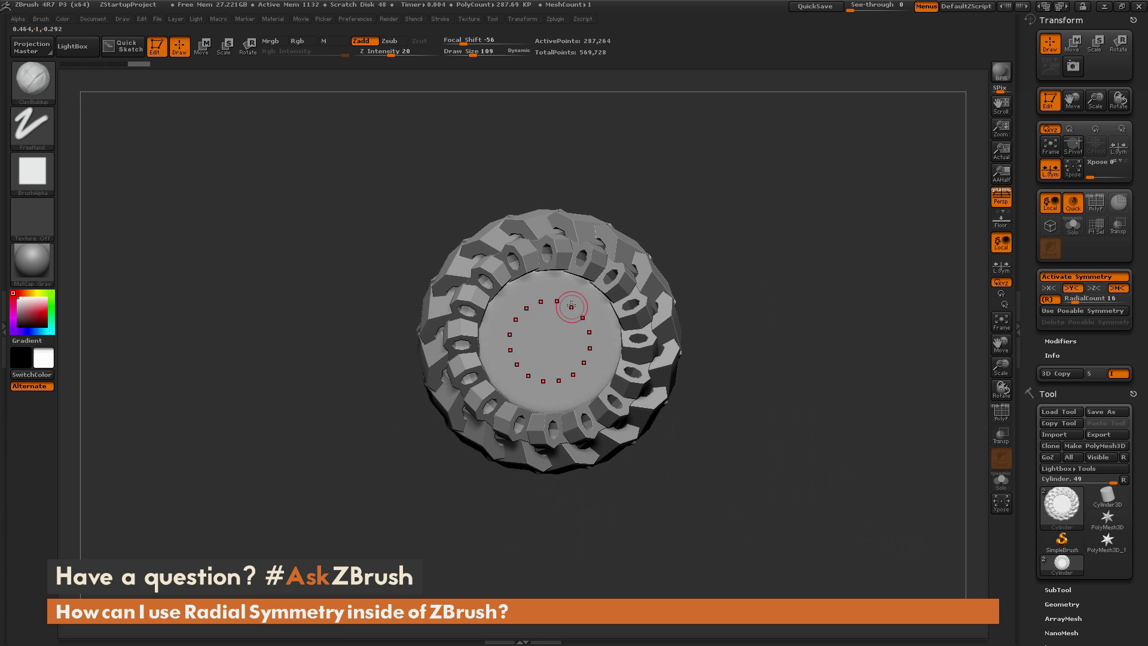
left_click_drag(589, 328, 595, 317)
left_click_drag(610, 287, 625, 267, "shift")
key("ctrl+z")
mouse_move(598, 315)
left_mouse_down()
mouse_move(607, 341)
mouse_move(609, 311)
left_mouse_up()
mouse_move(755, 299)
left_mouse_down("alt")
mouse_move(772, 255)
mouse_move(750, 274)
mouse_move(789, 269)
mouse_move(747, 319)
mouse_move(769, 285)
mouse_move(717, 299)
left_mouse_up("alt")
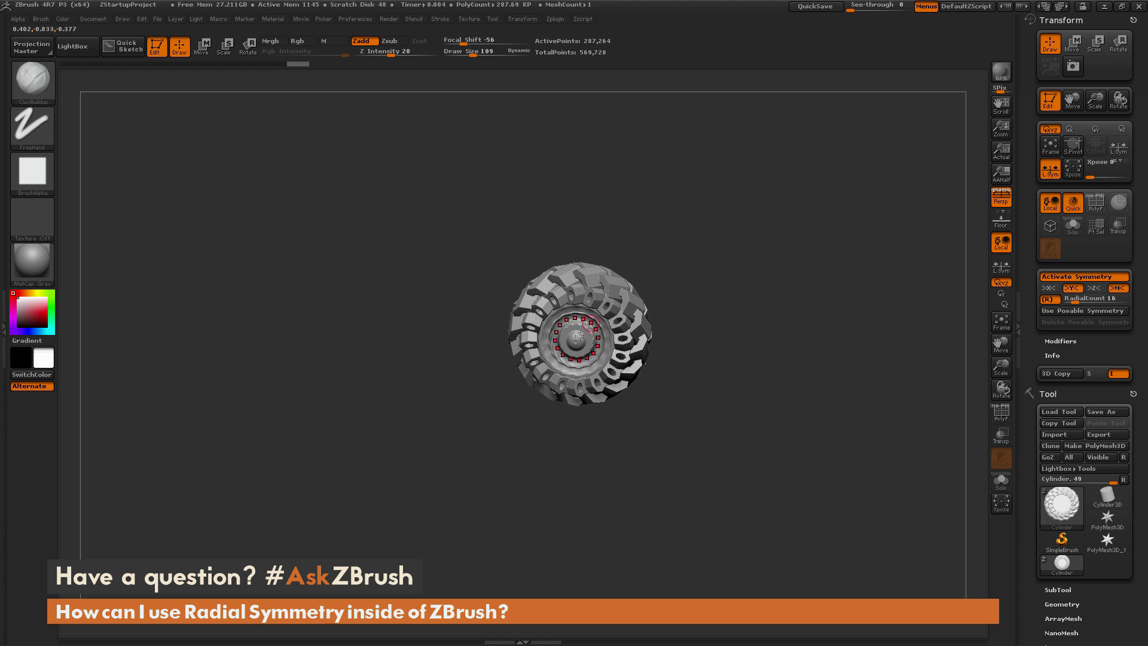
mouse_move(633, 299)
left_mouse_down()
mouse_move(712, 264)
mouse_move(742, 276)
mouse_move(705, 282)
mouse_move(739, 272)
mouse_move(746, 306)
left_mouse_up()
key("ctrl")
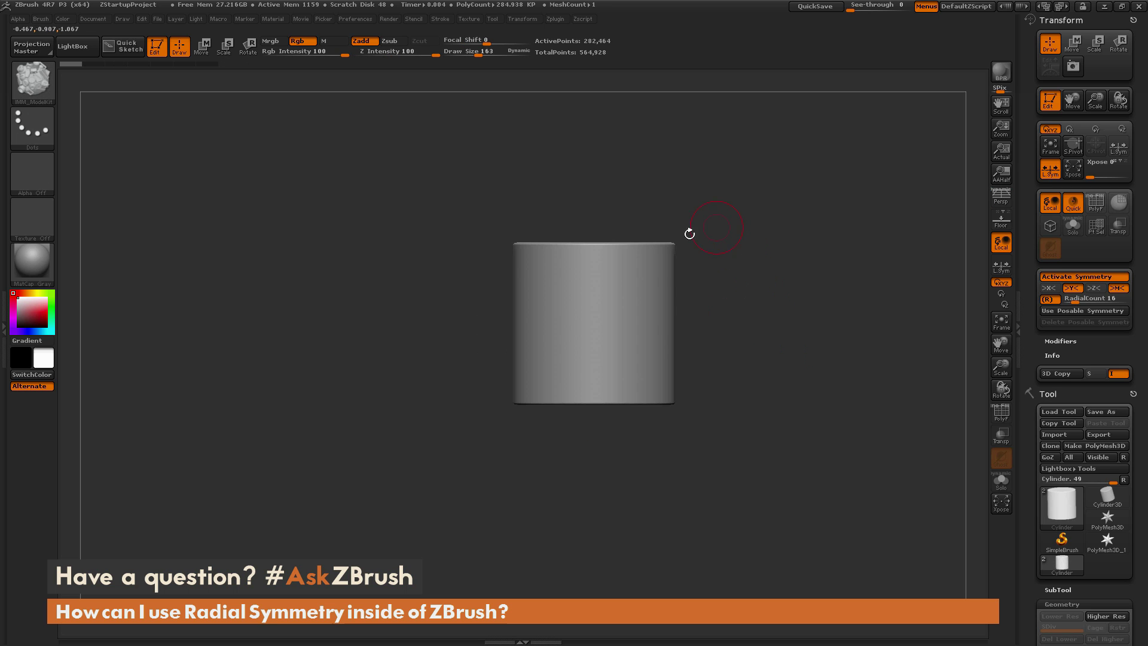
Choose the CurveTube brush, try drawing 16-fold radial tubes outward from the cylinder's side, and undo them.
key("b")
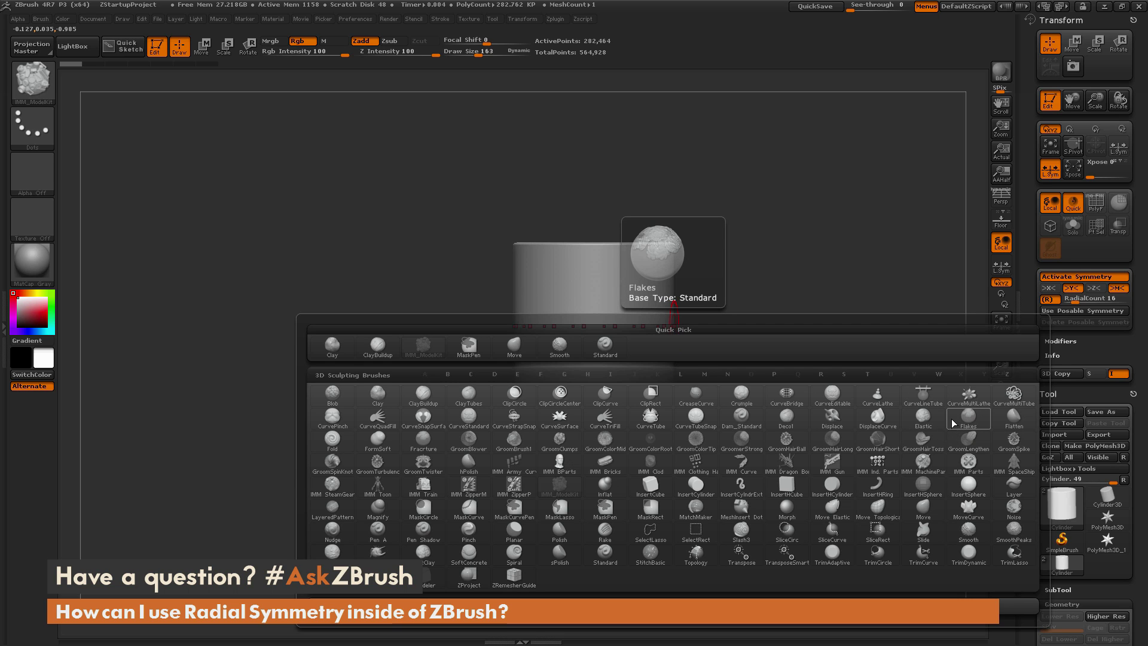
left_click(651, 419)
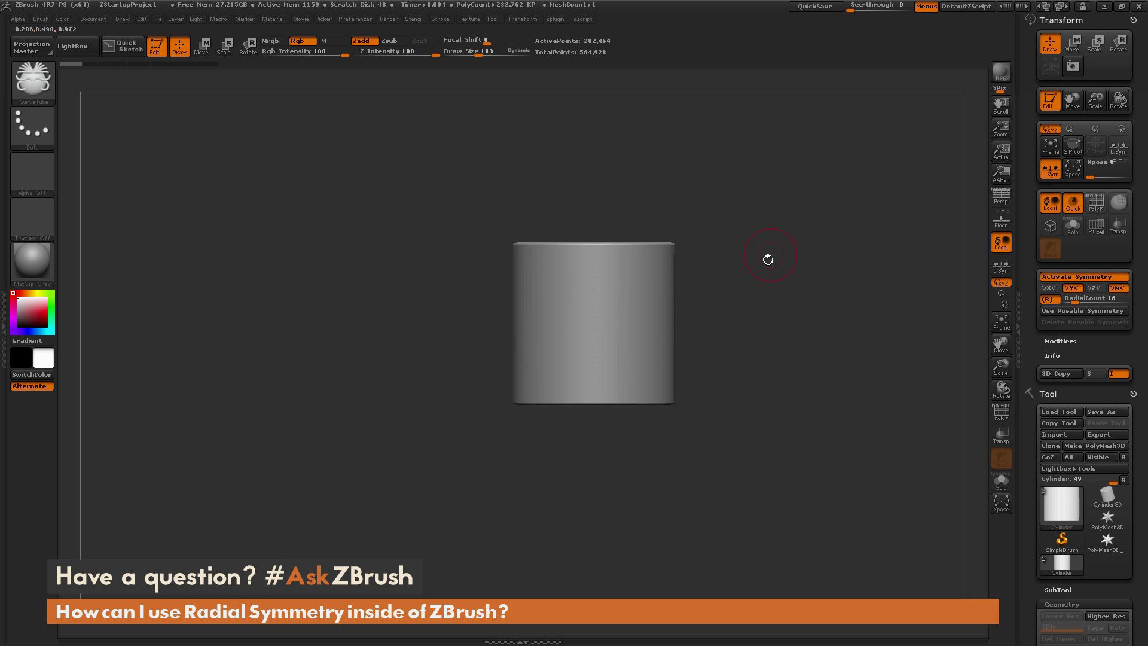
left_click_drag(620, 351, 648, 347)
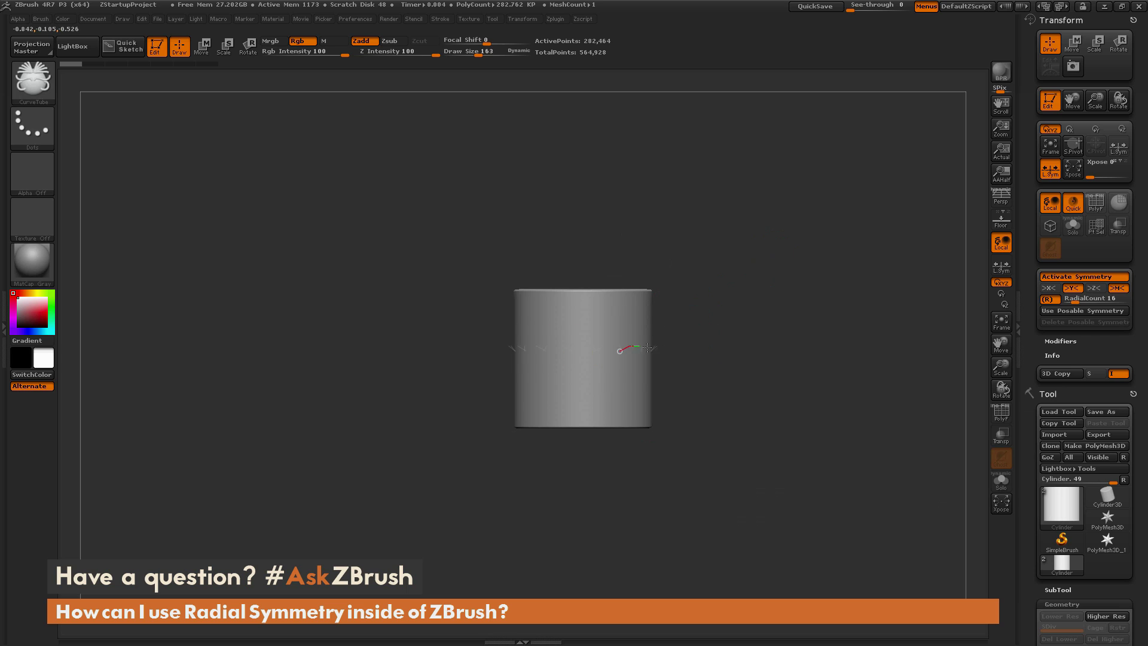
left_click_drag(773, 203, 774, 205)
mouse_move(876, 274)
left_mouse_down()
mouse_move(866, 345)
mouse_move(854, 342)
left_mouse_up()
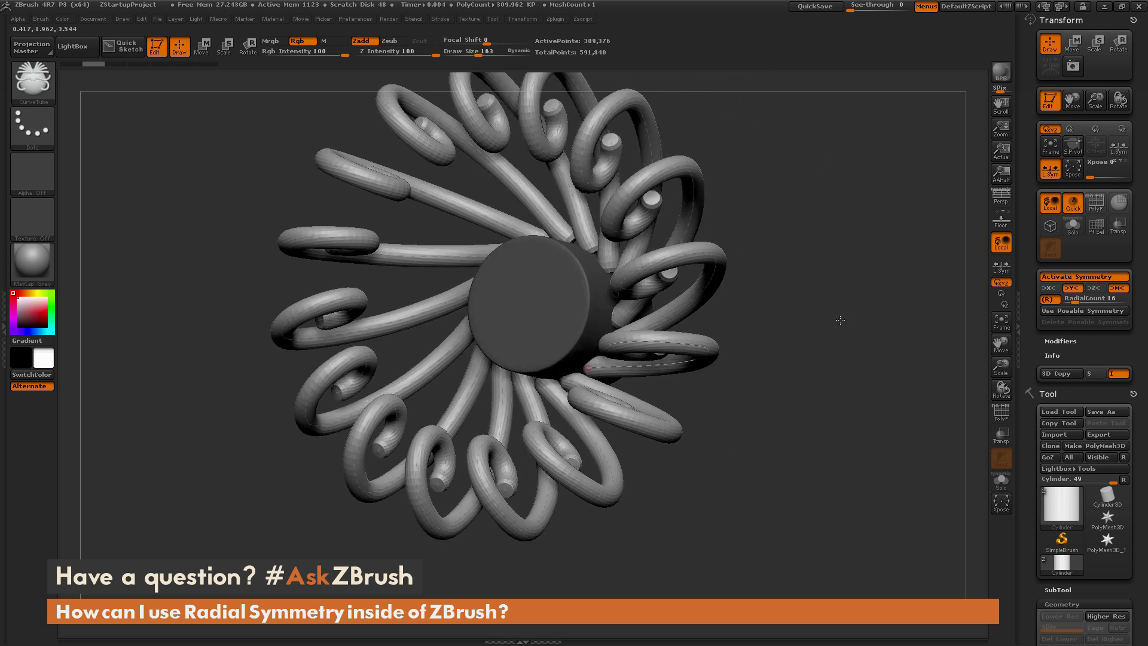
left_click_drag(825, 311, 782, 309)
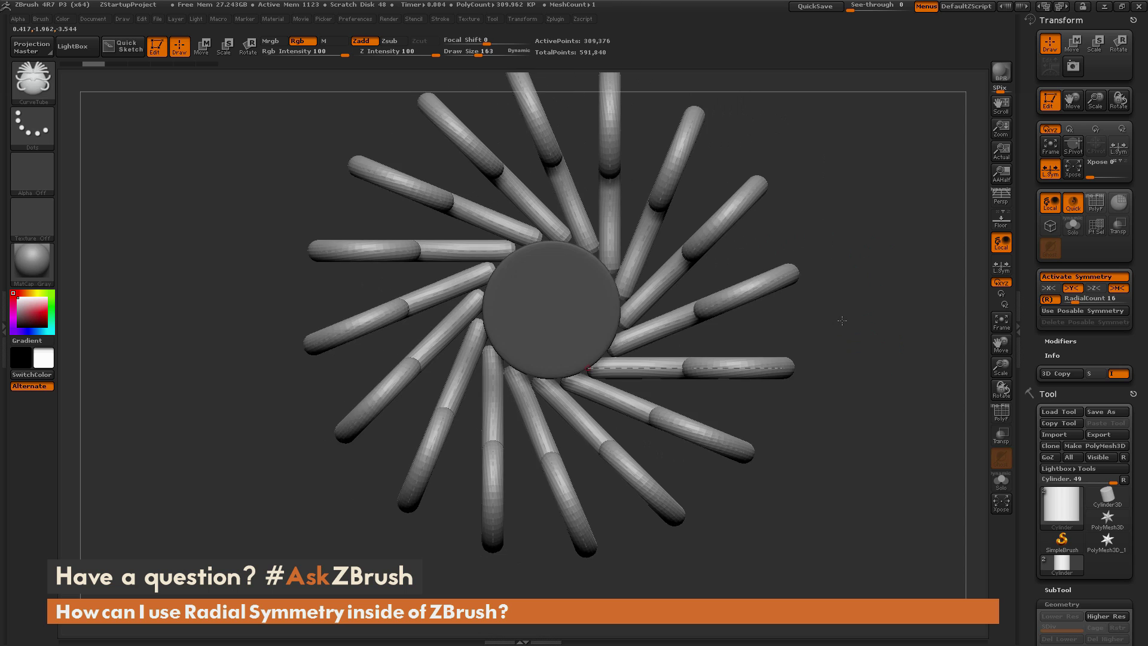
key("ctrl+z")
Draw a curled CurveTube stroke outward from the cylinder's side so spiral tubes repeat around its Y axis.
left_click_drag(648, 253, 740, 246)
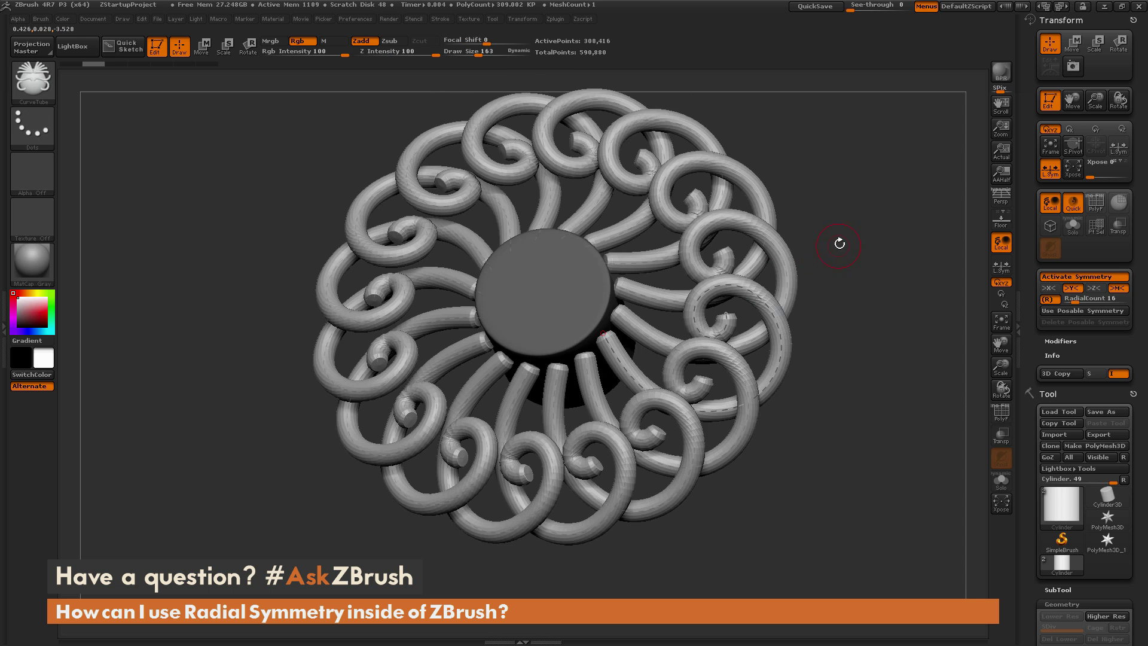
mouse_move(840, 243)
left_mouse_down()
mouse_move(857, 266)
mouse_move(854, 290)
left_mouse_up()
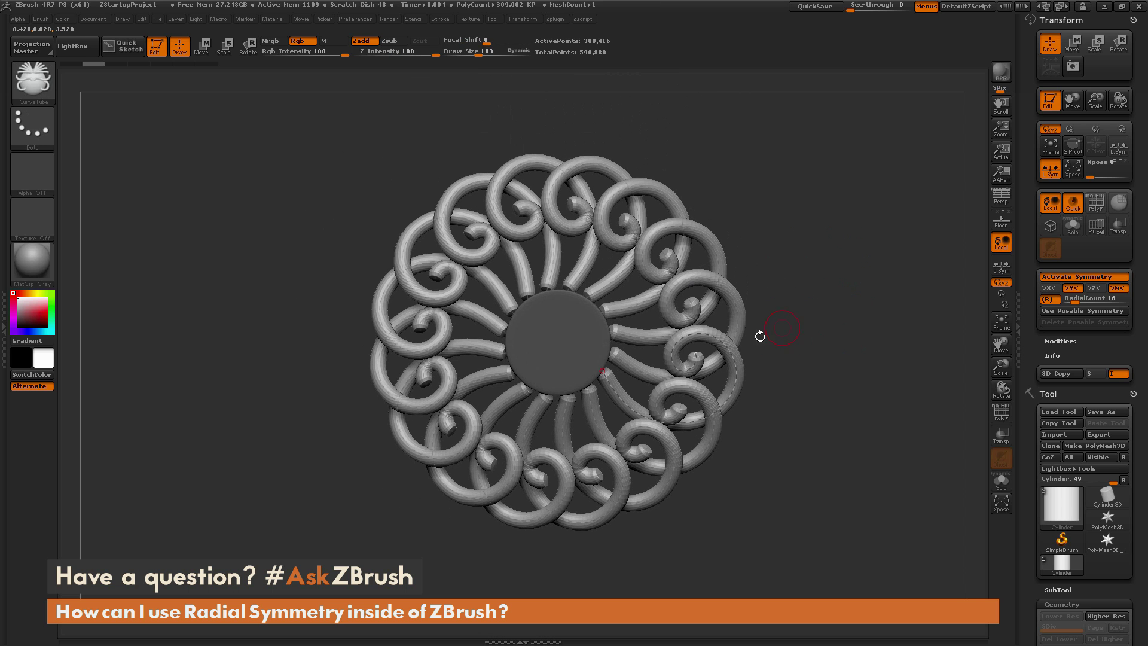
mouse_move(759, 336)
left_mouse_down()
mouse_move(771, 335)
mouse_move(735, 333)
mouse_move(810, 318)
mouse_move(765, 340)
left_mouse_up()
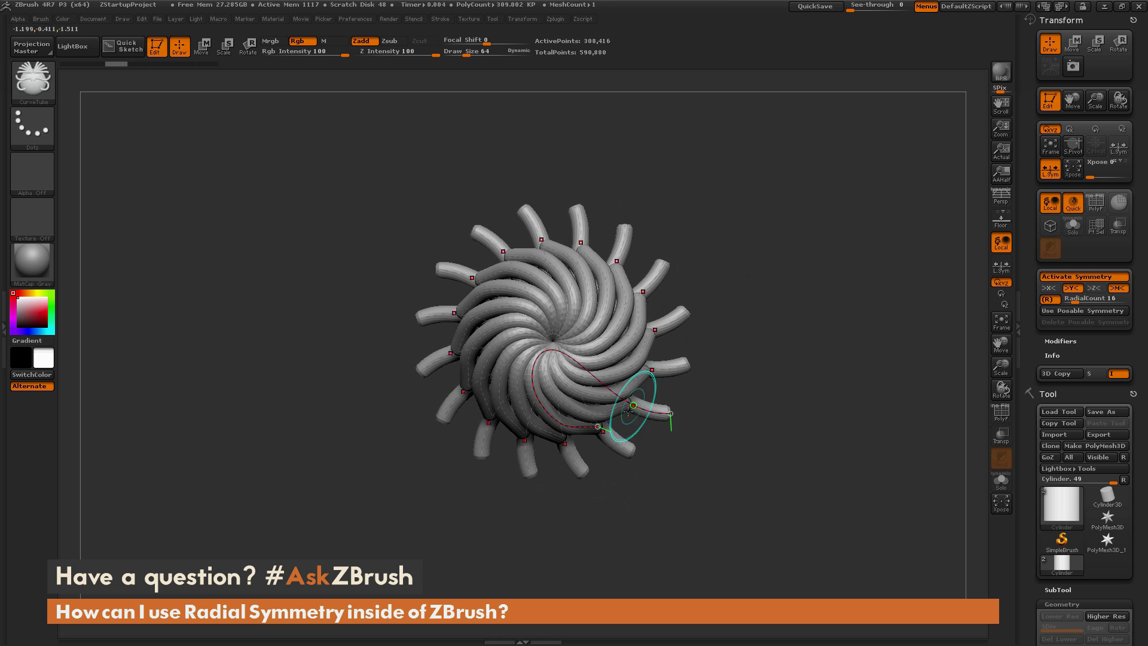
Reshape the spiral tubes by pulling points of their curve, forming a ring of petal-shaped loops around the cylinder.
mouse_move(670, 413)
left_mouse_down()
mouse_move(708, 473)
mouse_move(687, 389)
mouse_move(583, 355)
mouse_move(602, 321)
mouse_move(666, 329)
mouse_move(650, 283)
left_mouse_up()
mouse_move(704, 389)
left_mouse_down()
mouse_move(679, 379)
mouse_move(702, 413)
mouse_move(718, 388)
mouse_move(699, 354)
mouse_move(760, 290)
mouse_move(799, 333)
mouse_move(609, 326)
mouse_move(581, 371)
mouse_move(565, 367)
left_mouse_up()
mouse_move(851, 328)
left_mouse_down()
mouse_move(817, 311)
mouse_move(782, 323)
mouse_move(861, 322)
left_mouse_up()
mouse_move(812, 358)
left_mouse_down()
mouse_move(799, 235)
mouse_move(805, 305)
left_mouse_up()
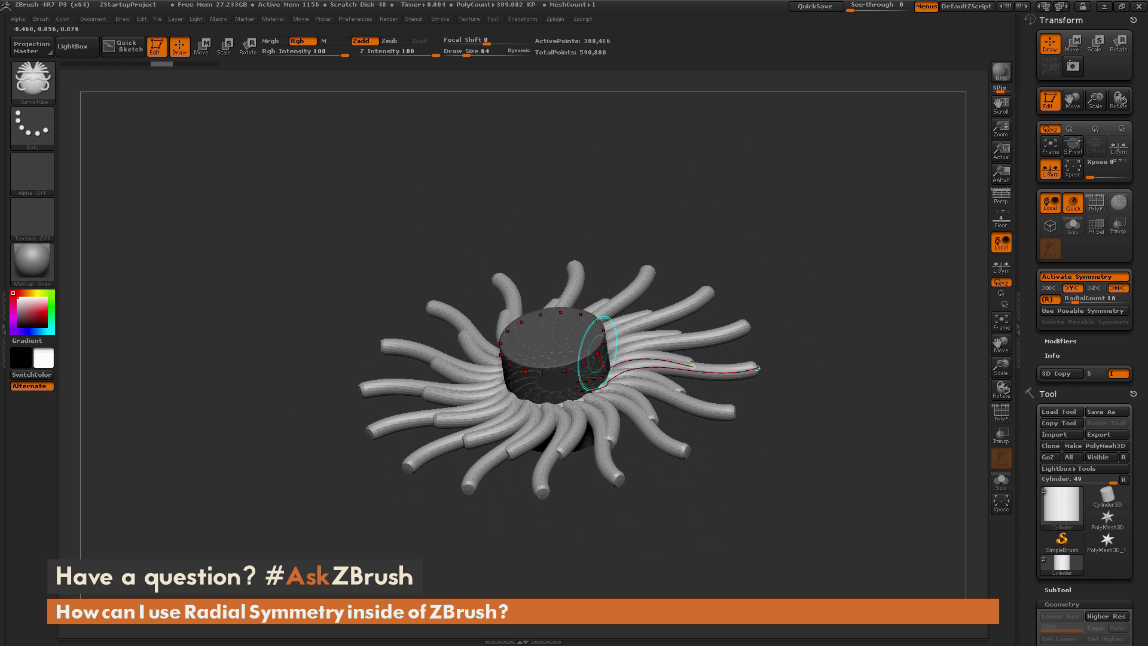
mouse_move(594, 379)
left_mouse_down()
mouse_move(595, 288)
mouse_move(622, 350)
left_mouse_up()
left_click_drag(771, 261, 790, 346)
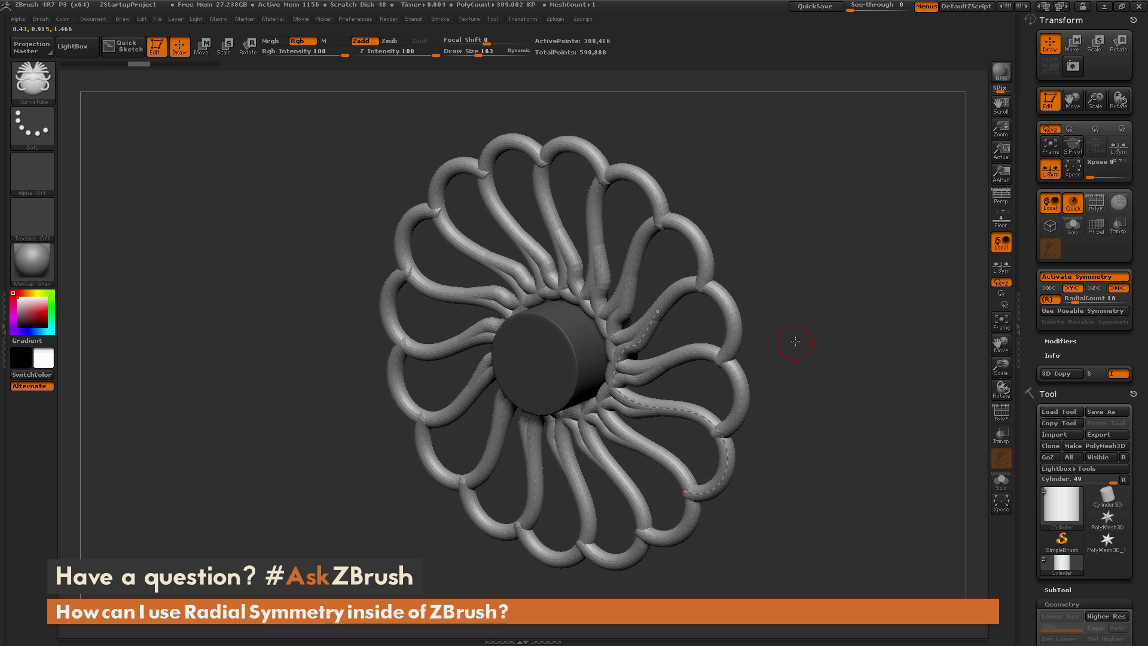
left_click_drag(796, 341, 800, 315)
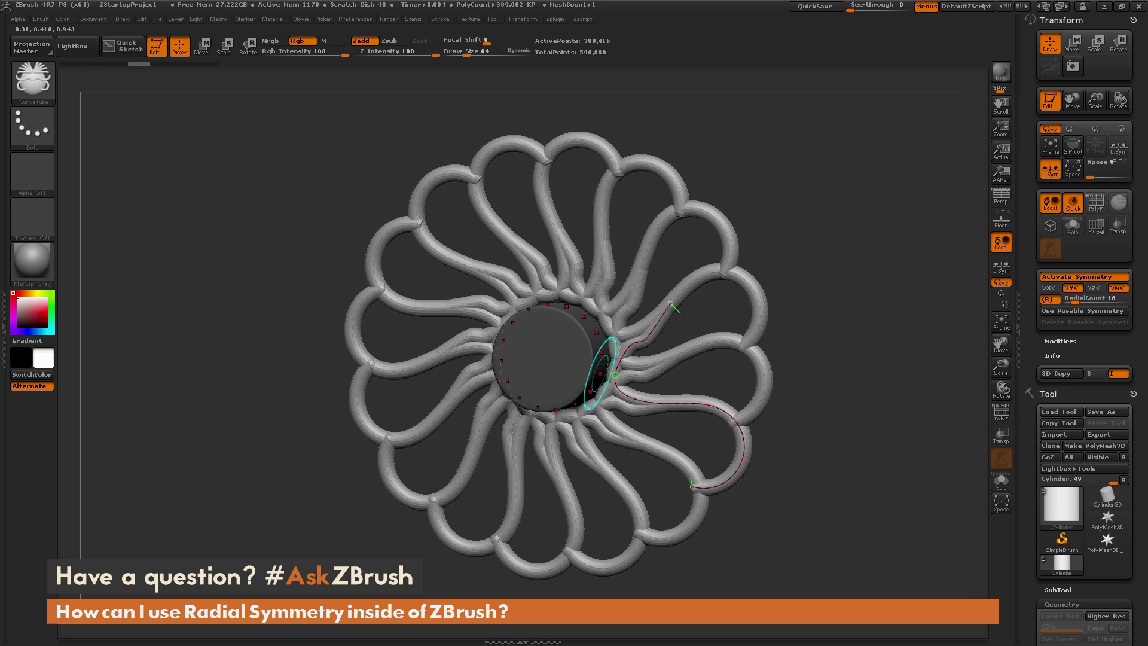
Show the radial symmetry settings for the petal-shaped tube model.
left_click(527, 17)
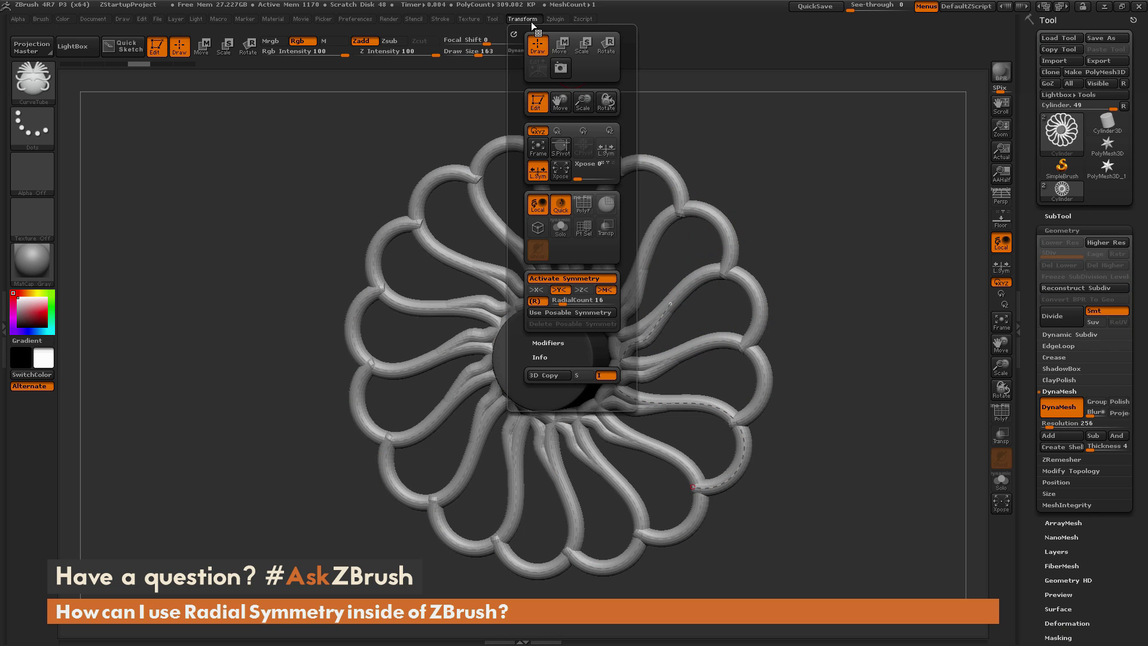